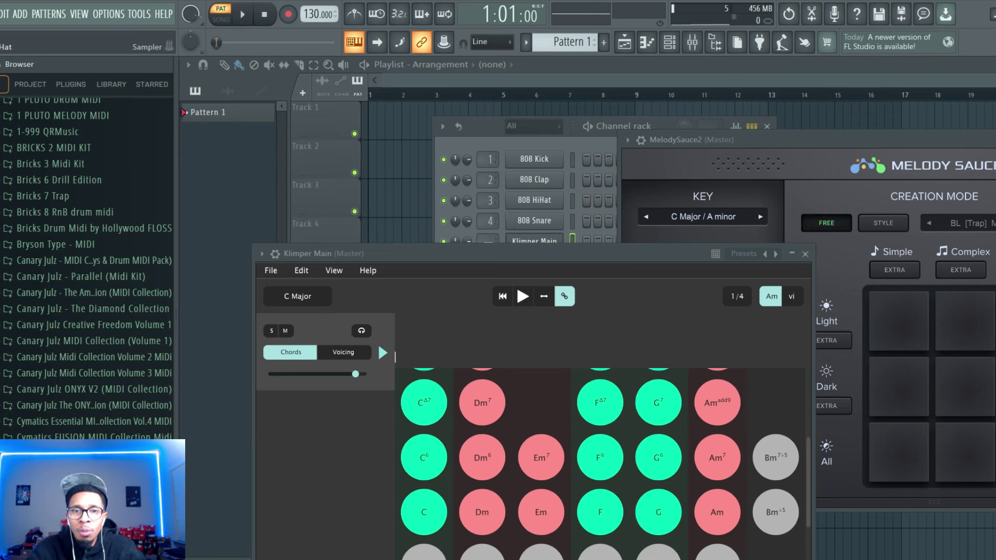
# - Set the Klimper chord palette's root to G and its scale to Minor
pyautogui.moveTo(467, 254); pyautogui.dragTo(450, 173)
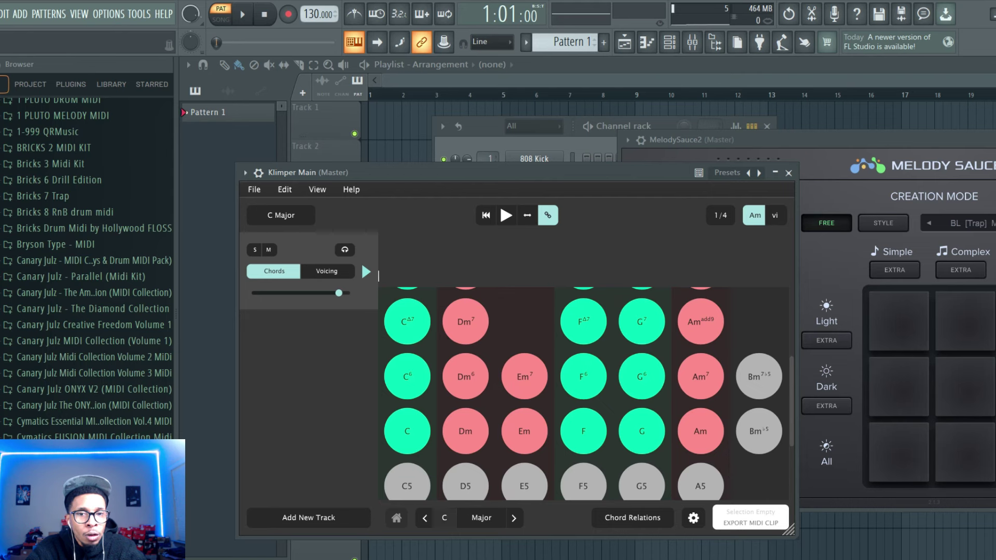
pyautogui.click(444, 517)
pyautogui.click(463, 441)
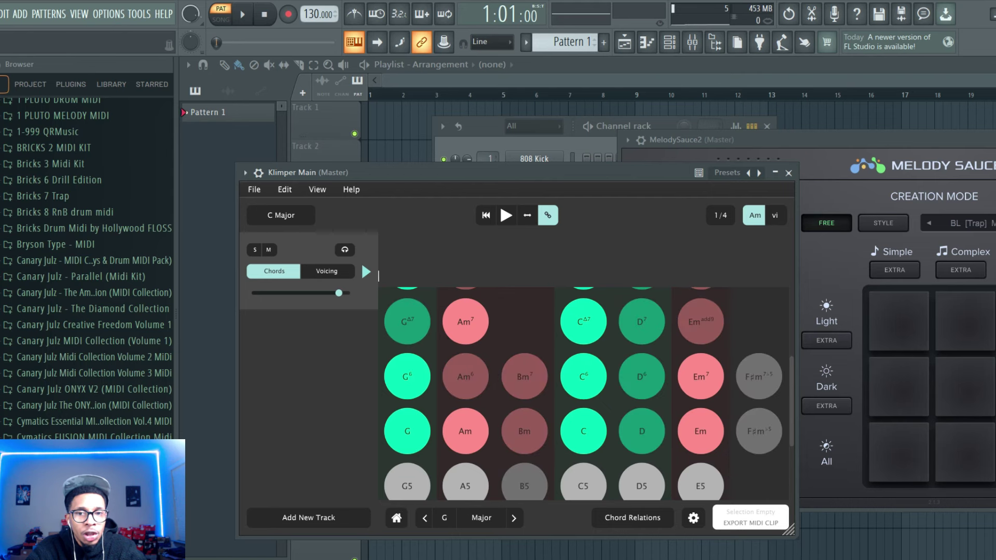
pyautogui.click(481, 518)
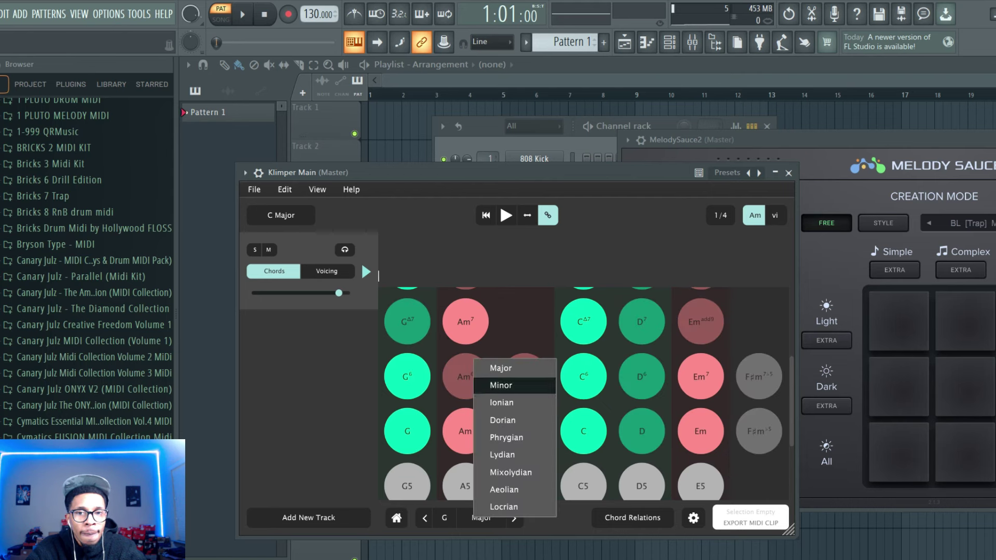
pyautogui.click(501, 385)
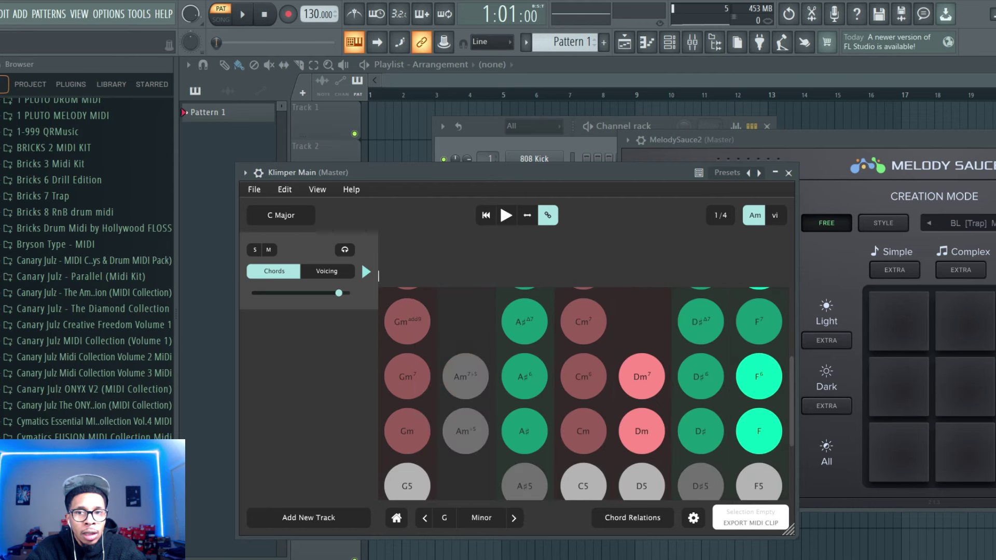
# - Choose Highlight Chord-to-Chord Relations as the chord relations mode and set the project key to G Minor
pyautogui.scroll(3, 587, 394)
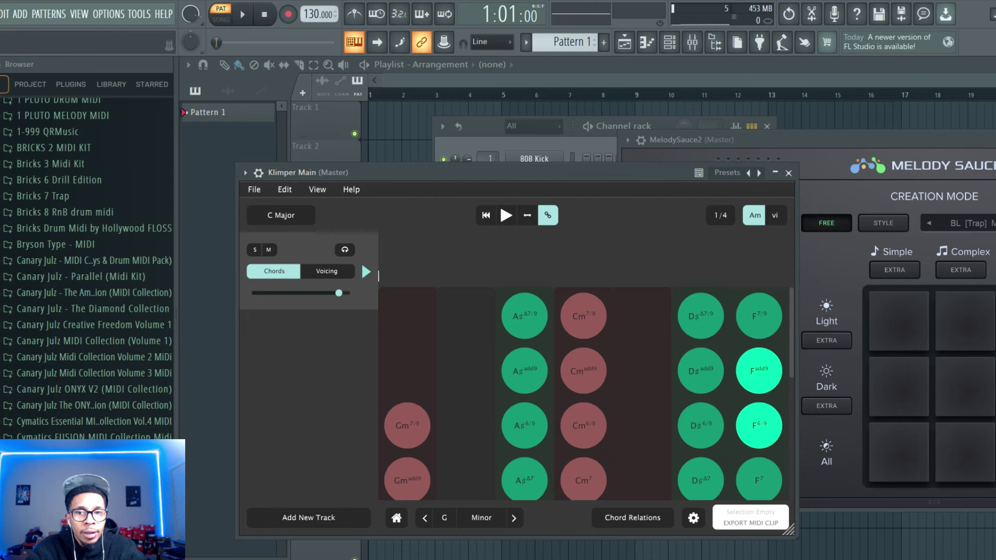
pyautogui.click(632, 517)
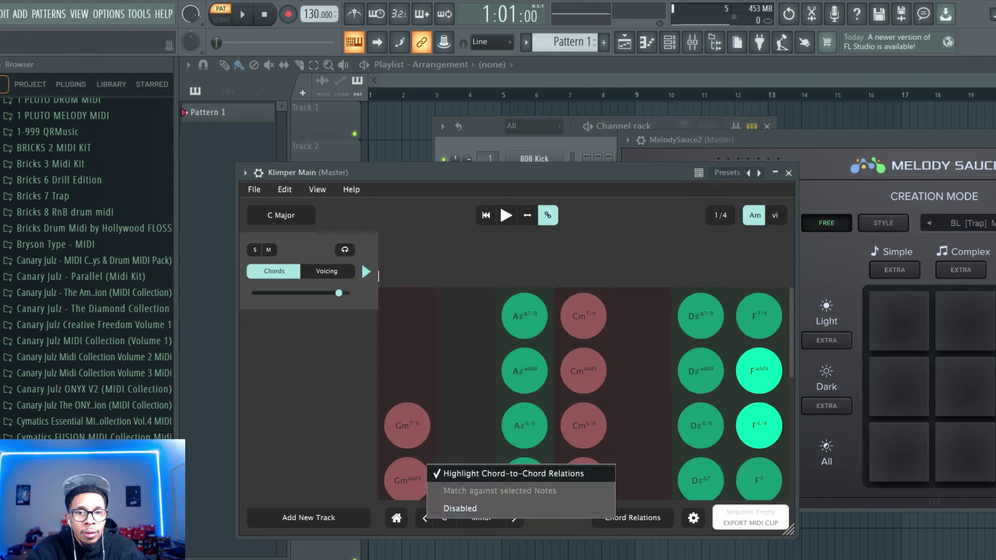
pyautogui.click(513, 474)
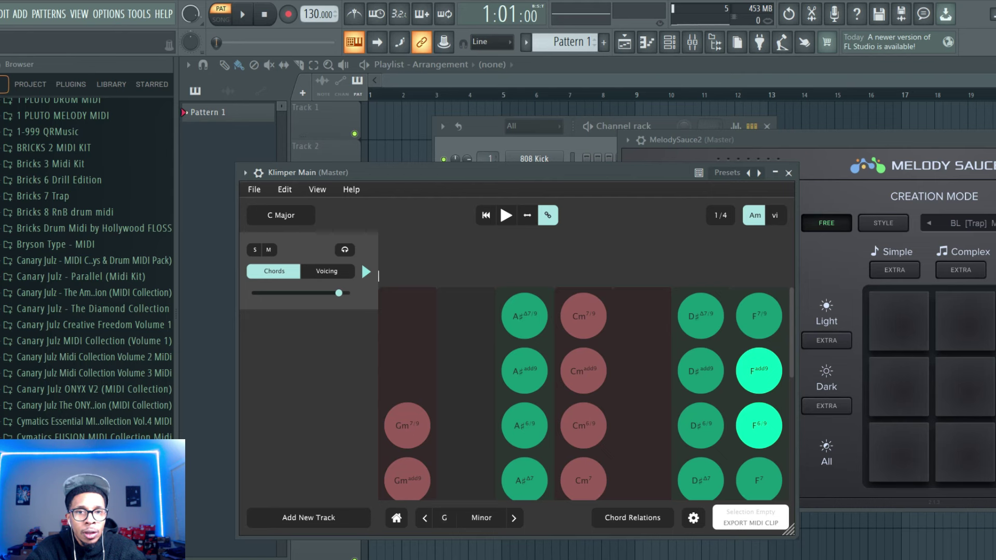
pyautogui.click(281, 214)
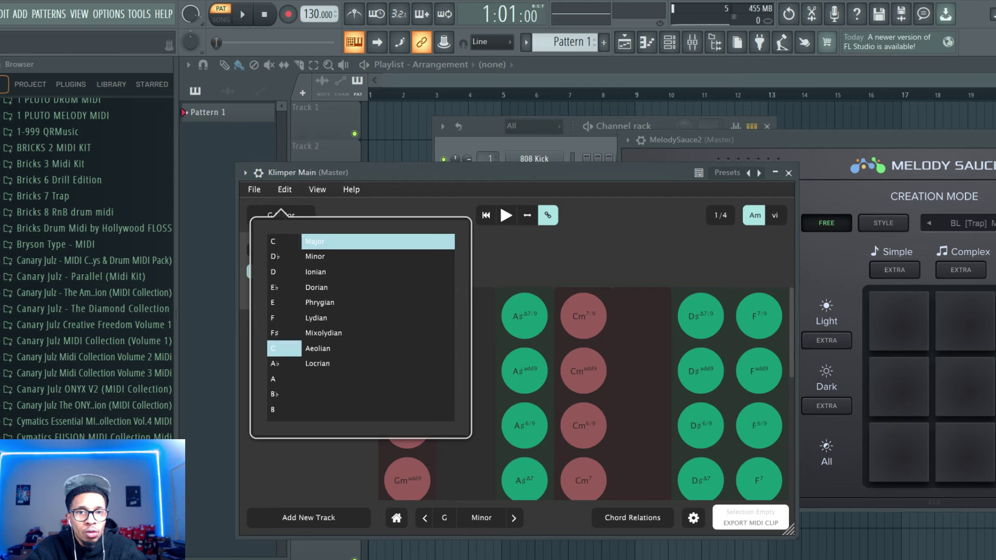
pyautogui.click(315, 256)
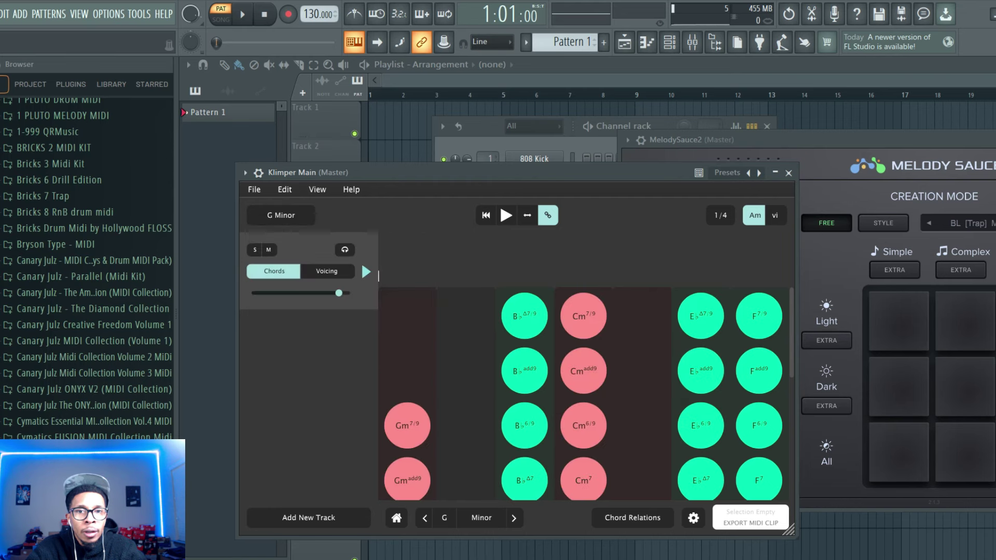
# - Audition the G-root chords in the palette, including Gm7, Gmadd9, Gm7/9, Gm, Gsus2 and G5
pyautogui.scroll(-3, 586, 394)
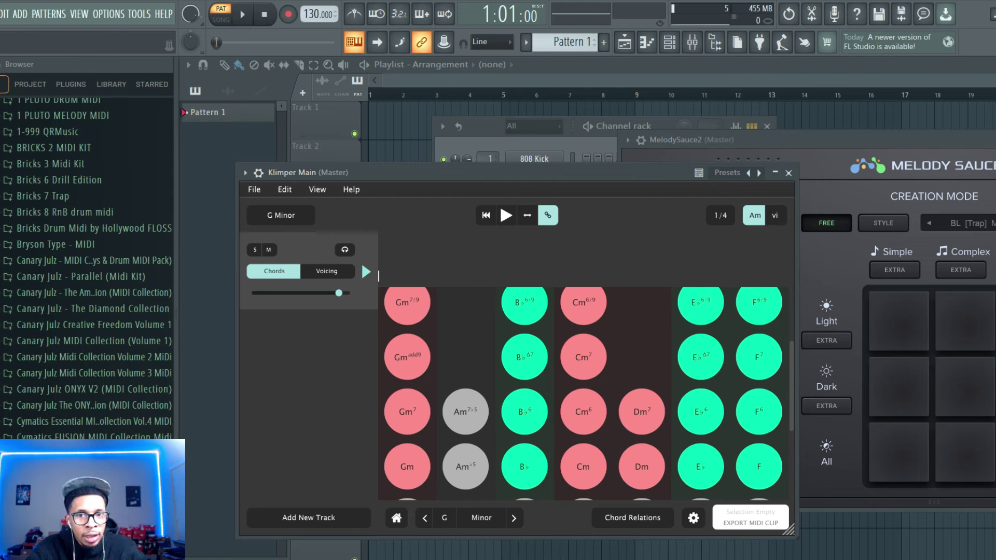
pyautogui.click(408, 411)
pyautogui.click(407, 357)
pyautogui.click(407, 302)
pyautogui.click(407, 466)
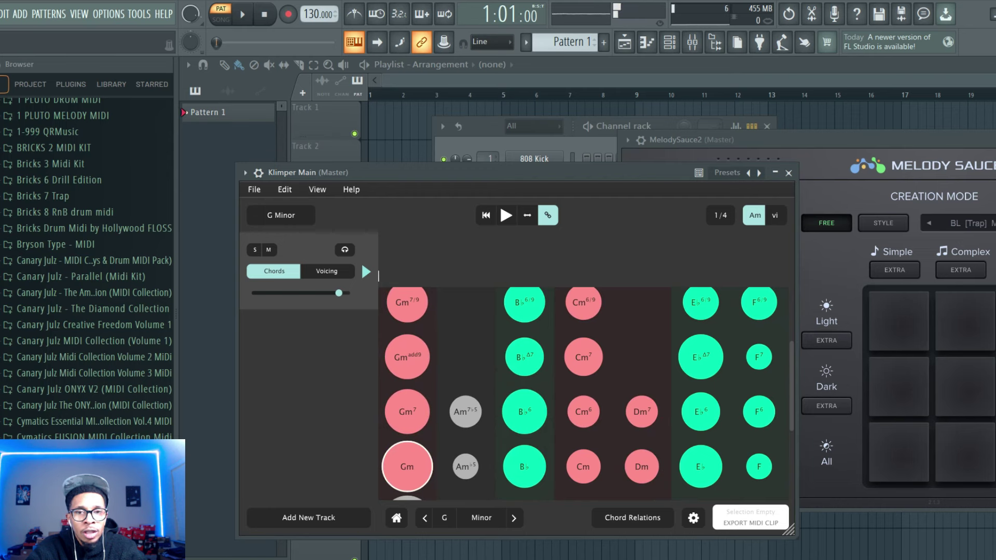
pyautogui.click(407, 357)
pyautogui.click(408, 302)
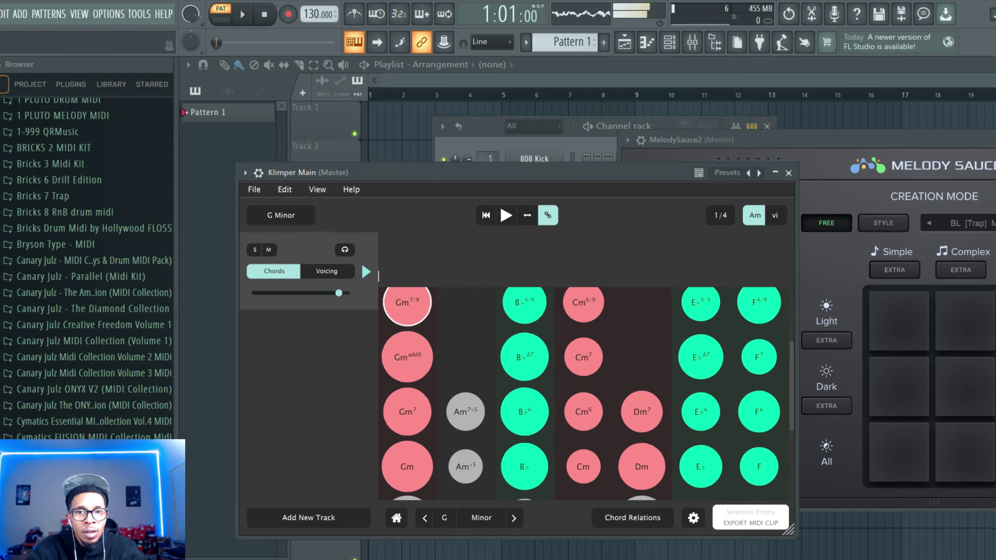
pyautogui.click(407, 412)
pyautogui.scroll(-3, 408, 412)
pyautogui.click(407, 416)
pyautogui.click(407, 362)
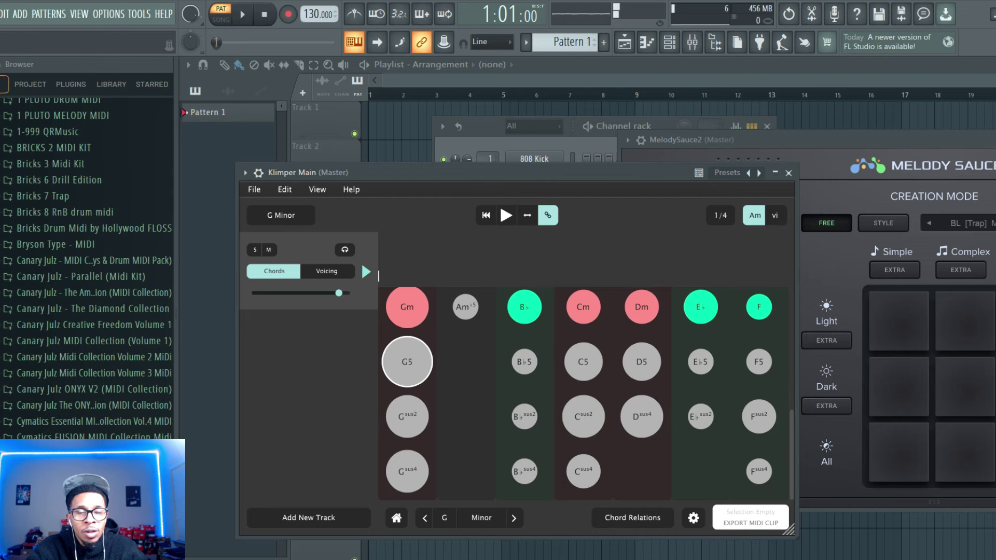
# - Place Gm7 as the first chord of a new section in the chord track
pyautogui.scroll(3, 584, 394)
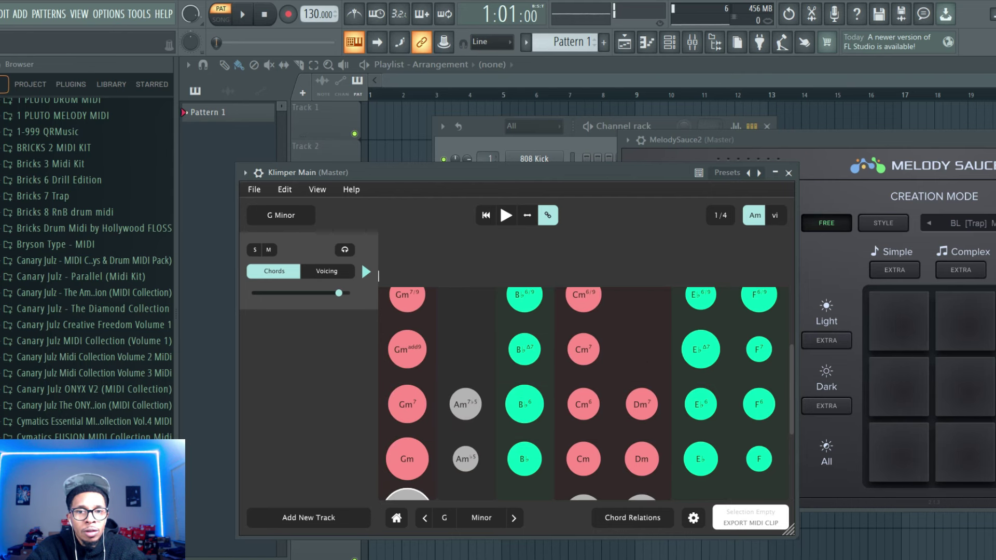
pyautogui.scroll(-3, 584, 394)
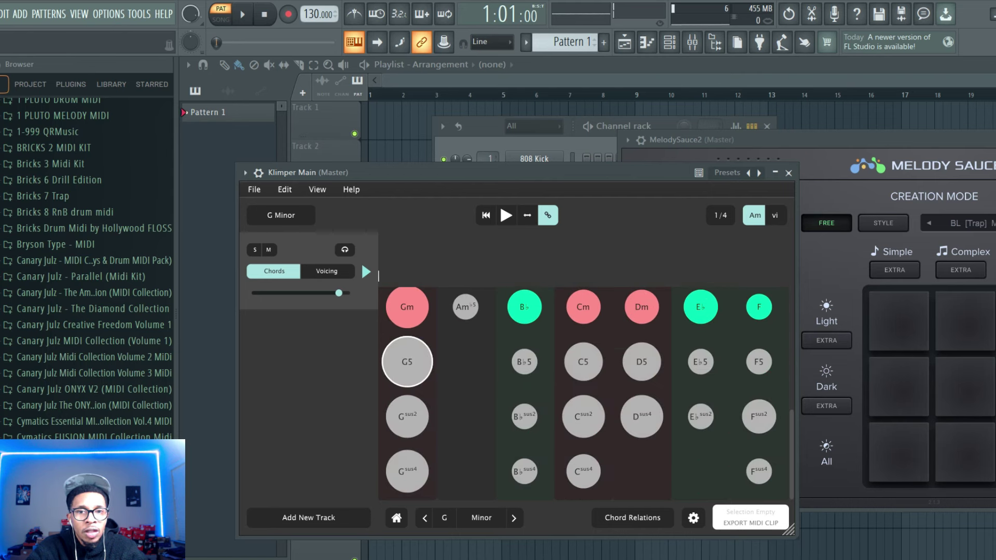
pyautogui.scroll(1, 584, 394)
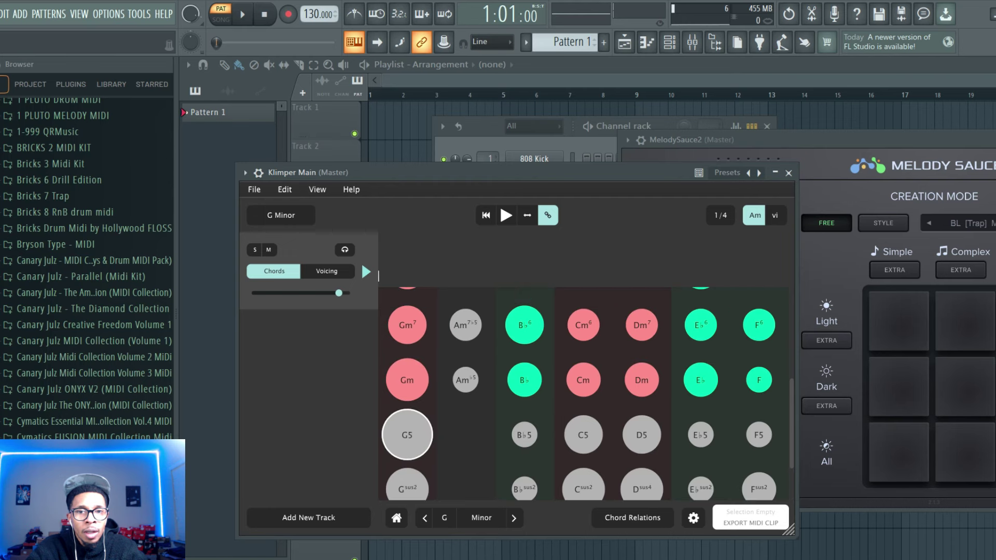
pyautogui.scroll(2, 583, 394)
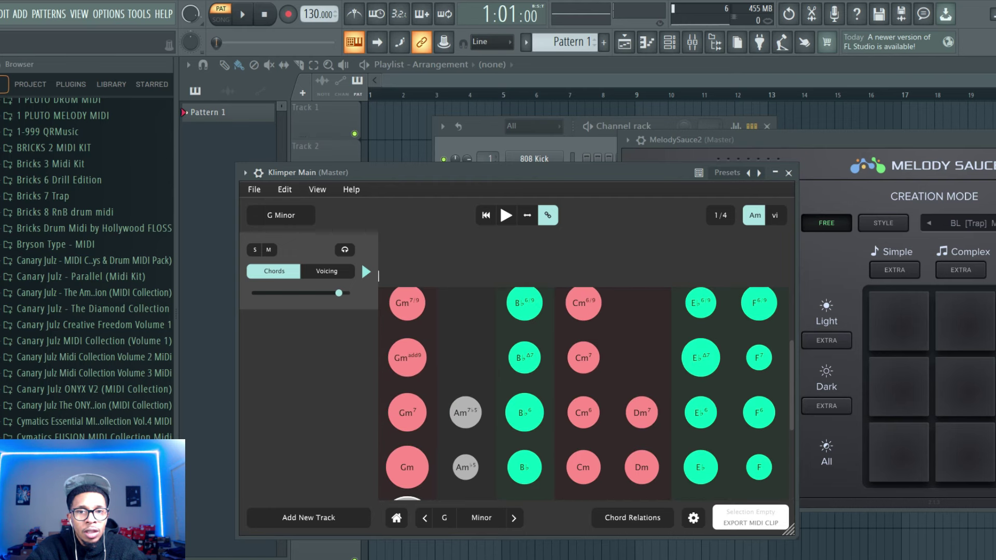
pyautogui.scroll(1, 583, 394)
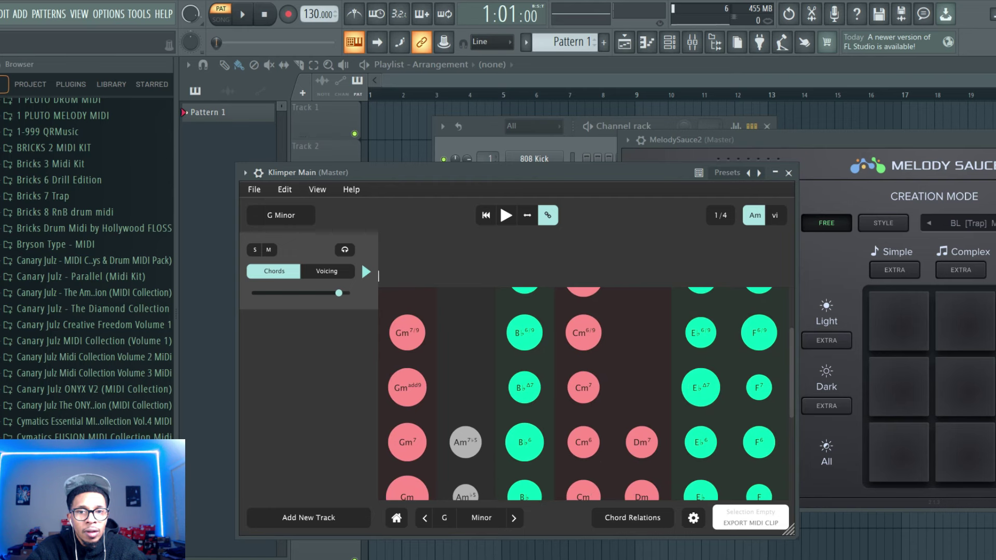
pyautogui.moveTo(407, 442); pyautogui.dragTo(410, 255)
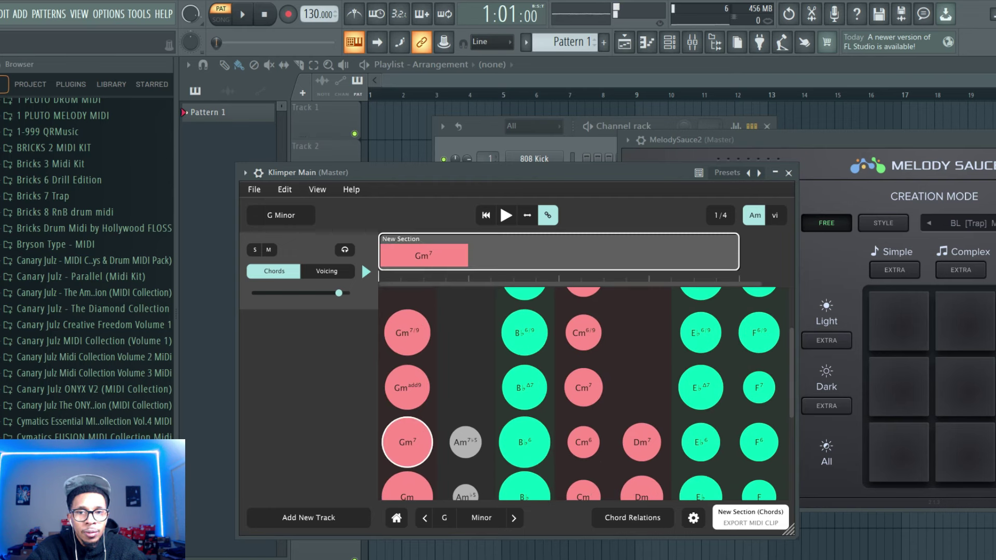
# - Compare Gm7 against candidate follow-up chords such as Cm7, and add Dm7 as the section's second chord
pyautogui.click(583, 387)
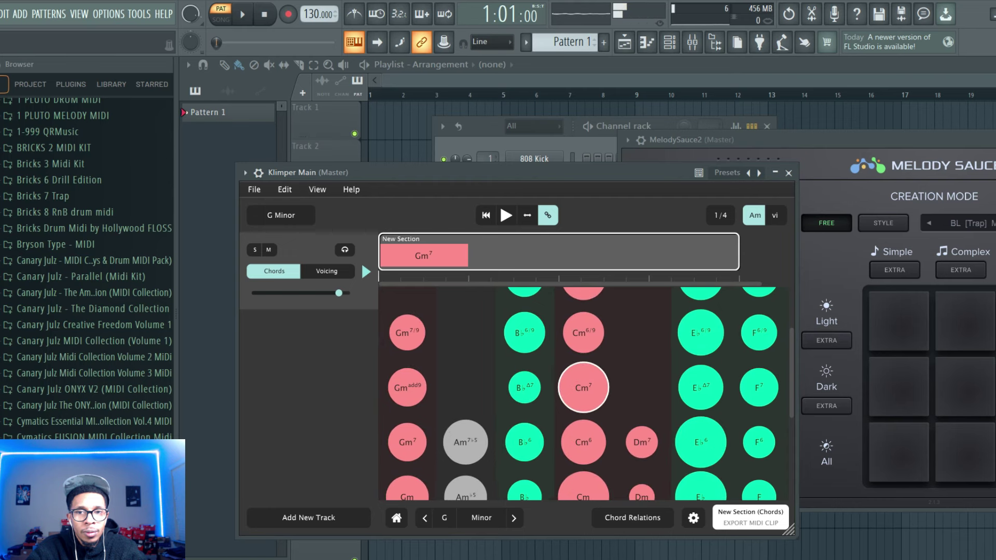
pyautogui.click(525, 388)
pyautogui.click(424, 256)
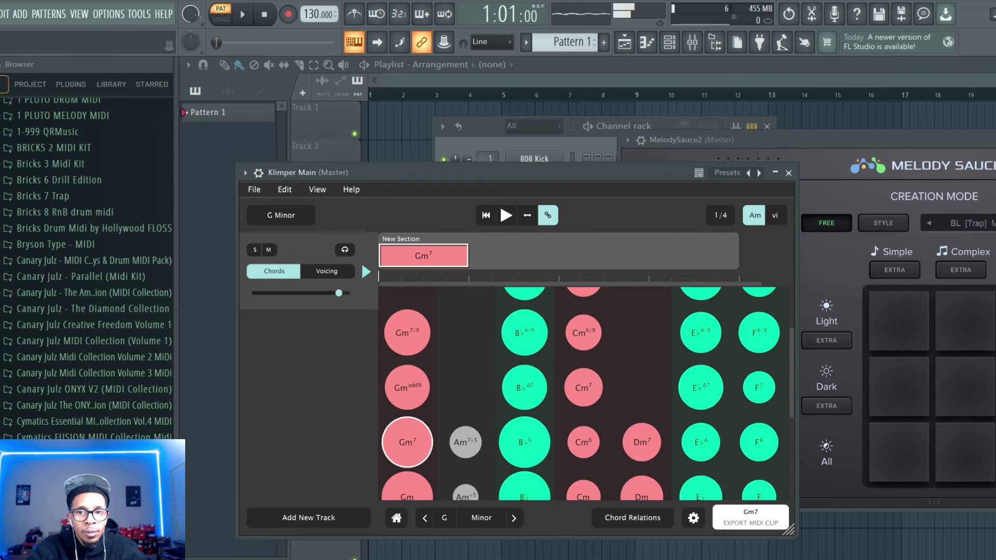
pyautogui.click(642, 442)
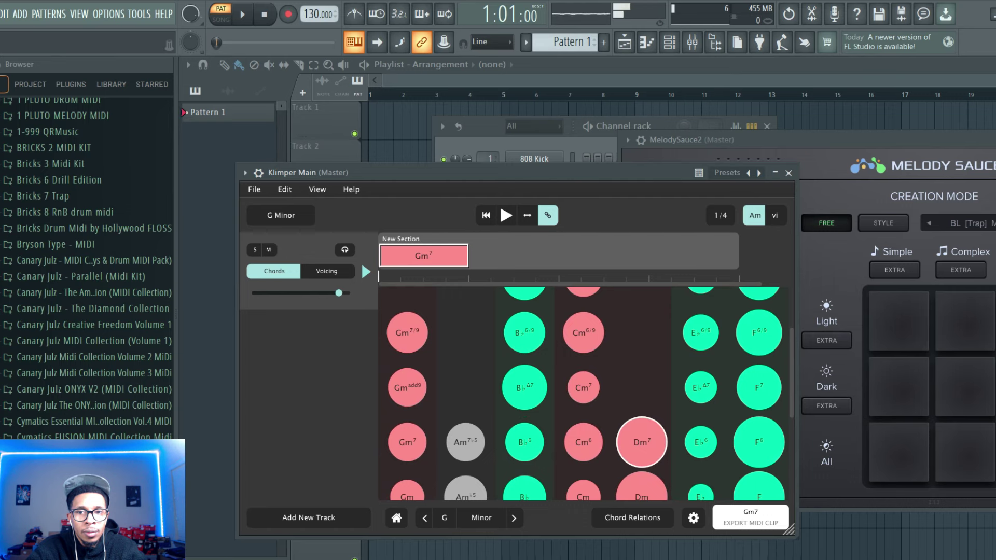
pyautogui.moveTo(642, 442); pyautogui.dragTo(500, 261)
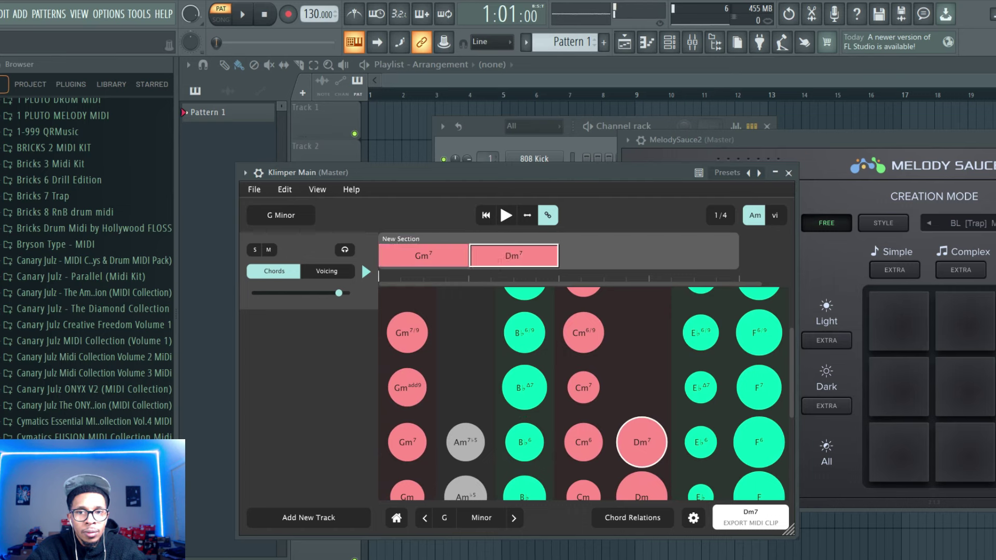
# - Audition Am7♭5, B♭, F6/9, F7, Fadd9 and E♭6 as candidates to follow Dm7
pyautogui.click(466, 442)
pyautogui.scroll(-2, 583, 394)
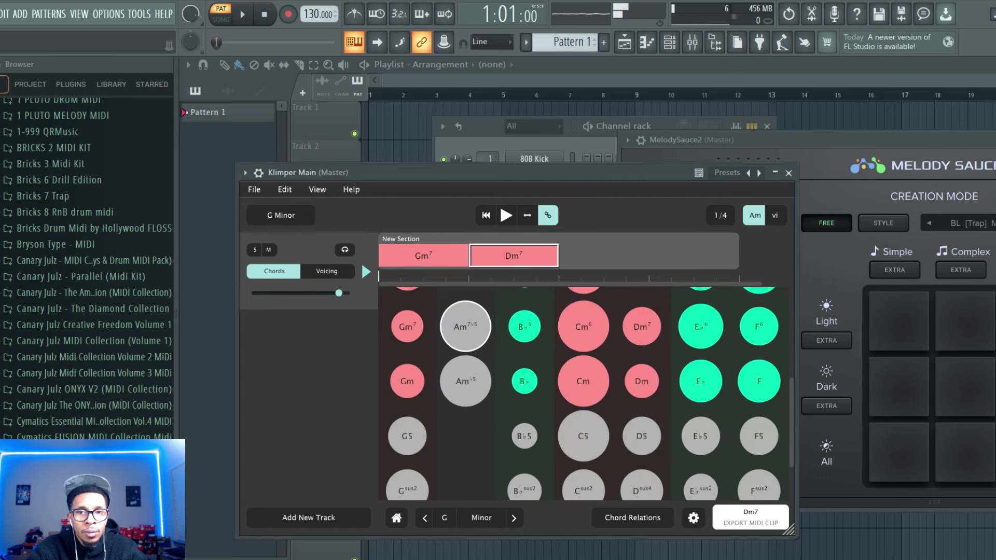
pyautogui.click(524, 382)
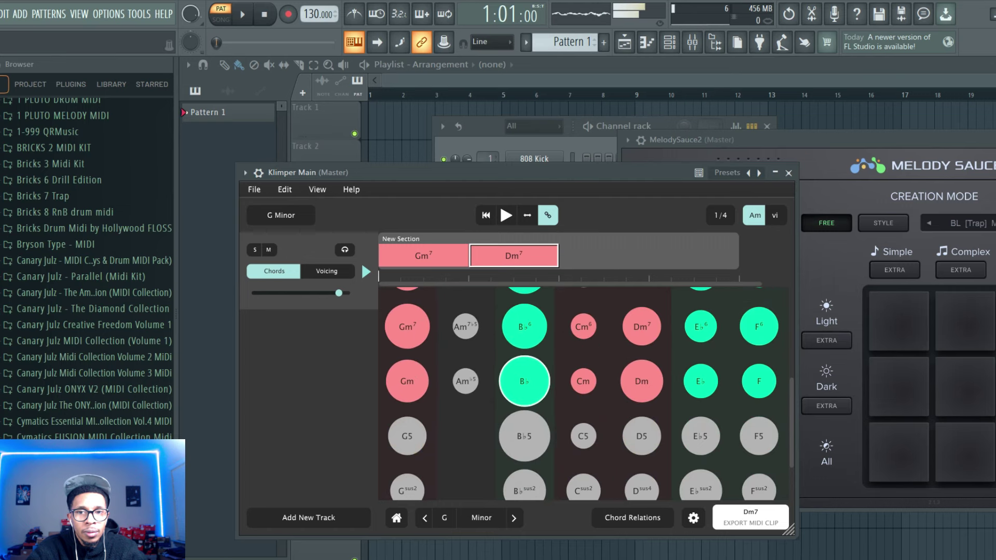
pyautogui.scroll(2, 584, 394)
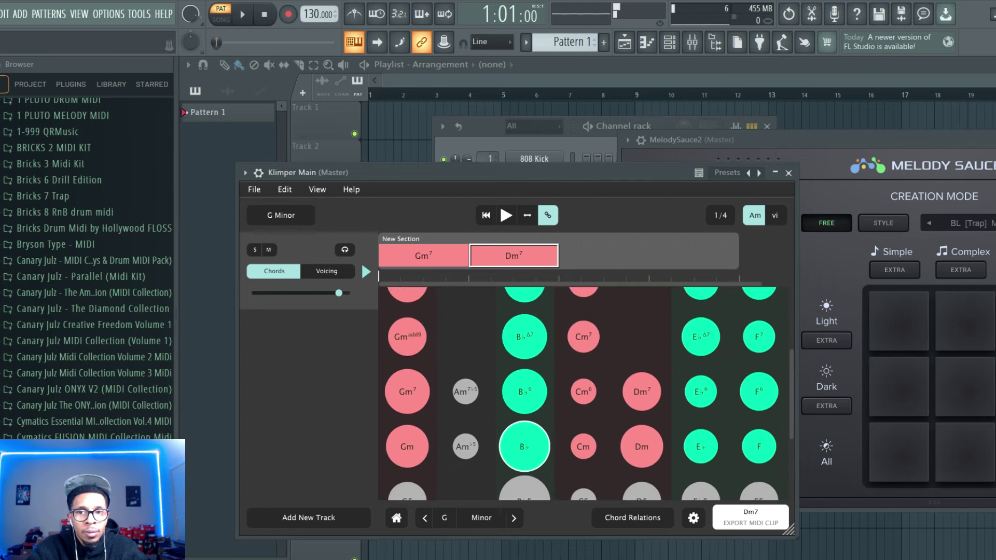
pyautogui.click(759, 354)
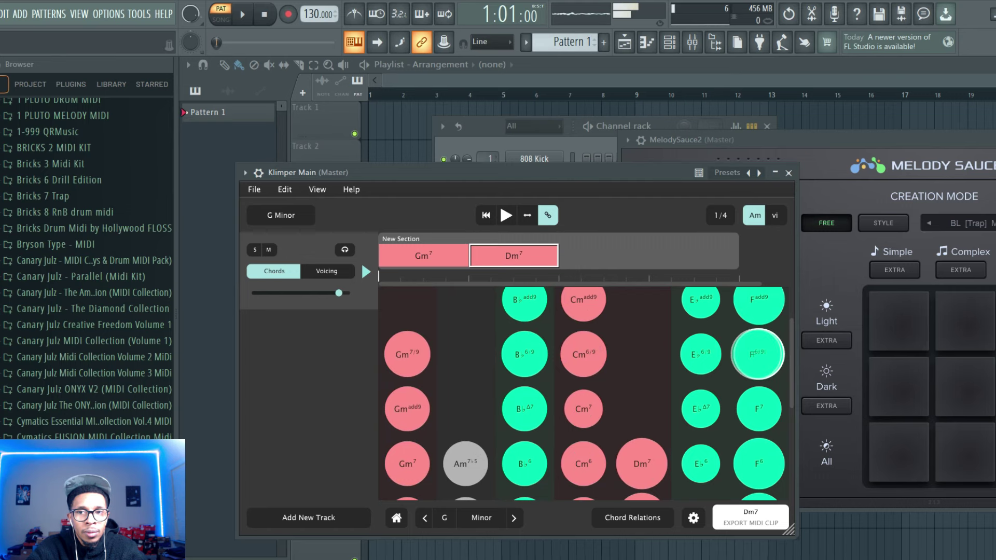
pyautogui.click(759, 409)
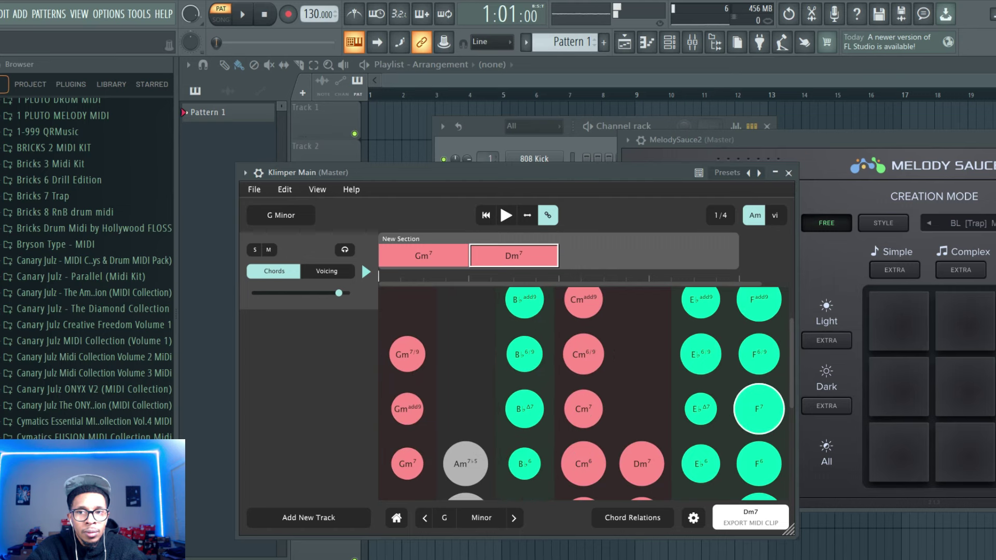
pyautogui.click(759, 299)
pyautogui.click(701, 463)
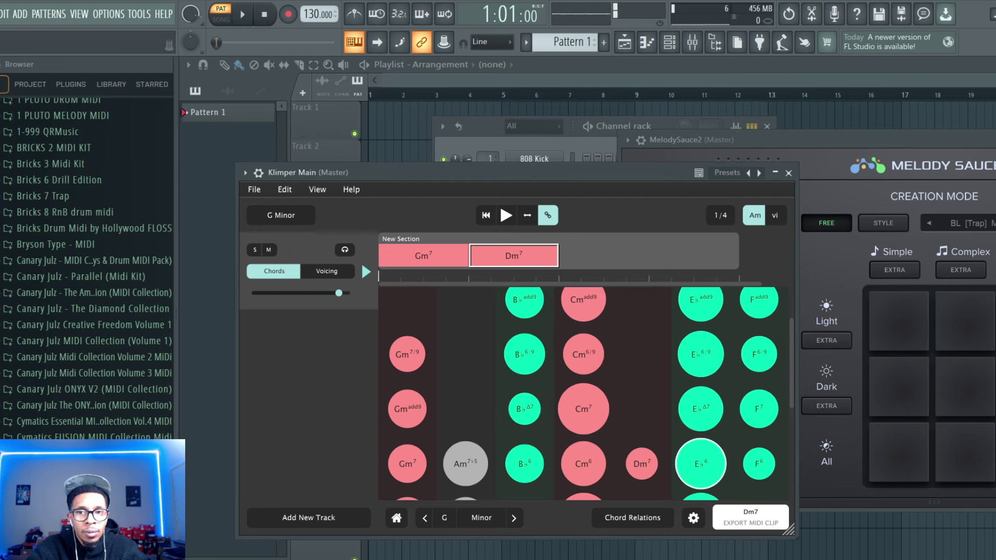
# - Complete the progression with F6 as the third chord and E♭6 as the fourth
pyautogui.moveTo(759, 464); pyautogui.dragTo(603, 255)
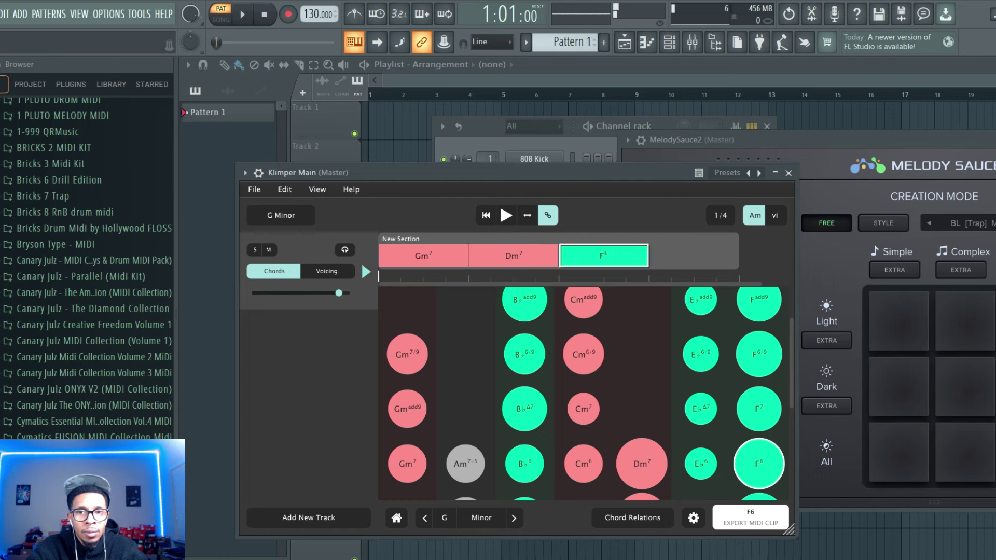
pyautogui.moveTo(700, 463); pyautogui.dragTo(694, 256)
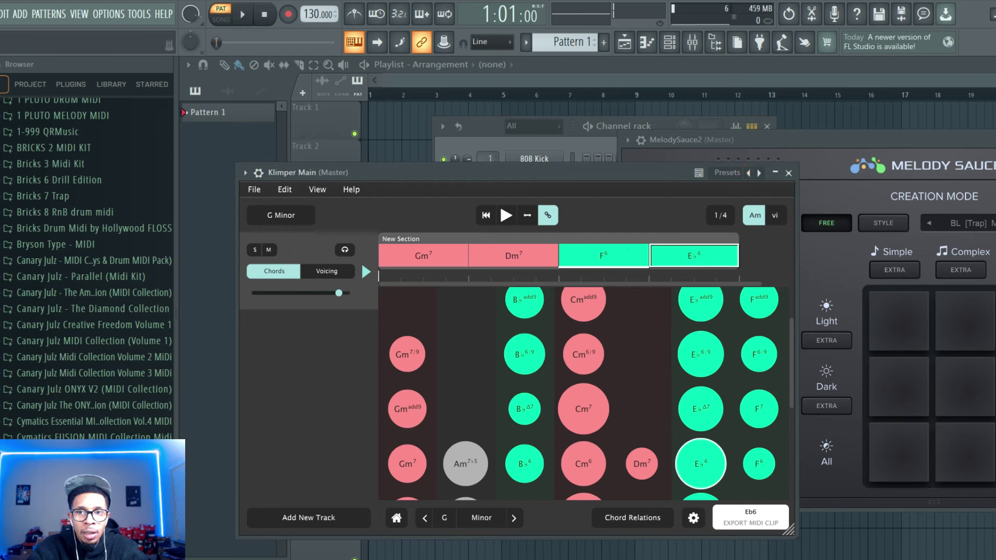
pyautogui.moveTo(433, 259); pyautogui.dragTo(423, 255)
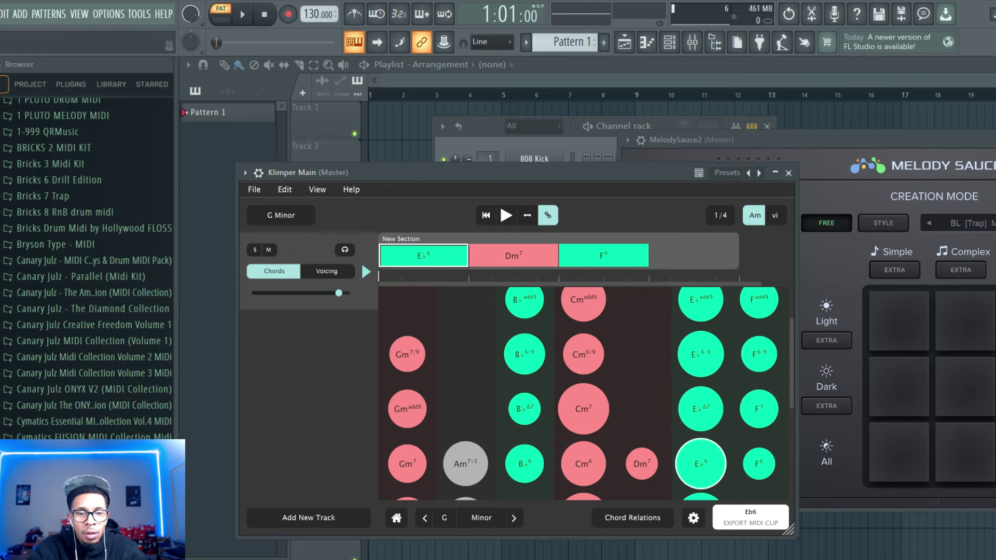
pyautogui.hotkey('ctrl', 'z')
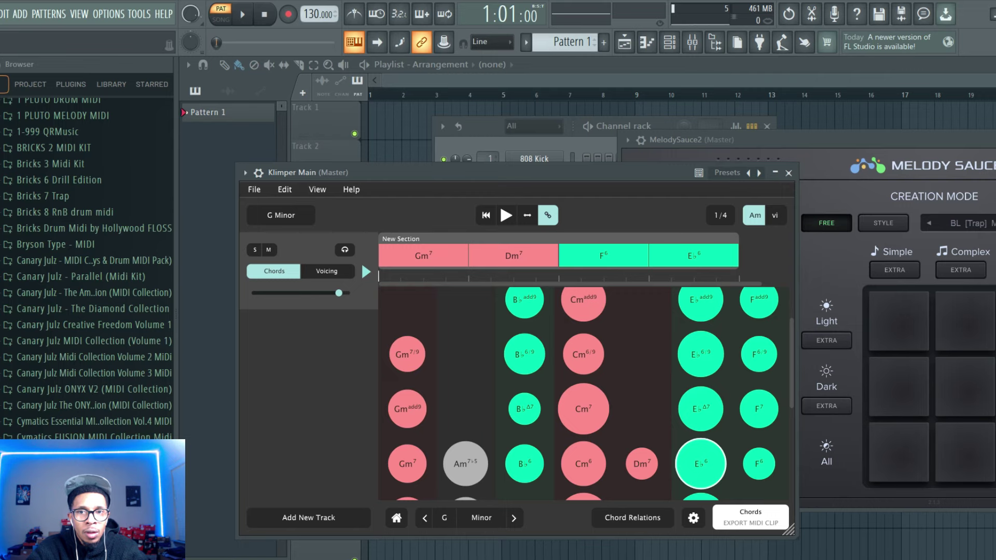
# - Move the Klimper and Keyscape plugin windows aside so the chord track and channel rack are both accessible
pyautogui.moveTo(570, 172); pyautogui.dragTo(447, 219)
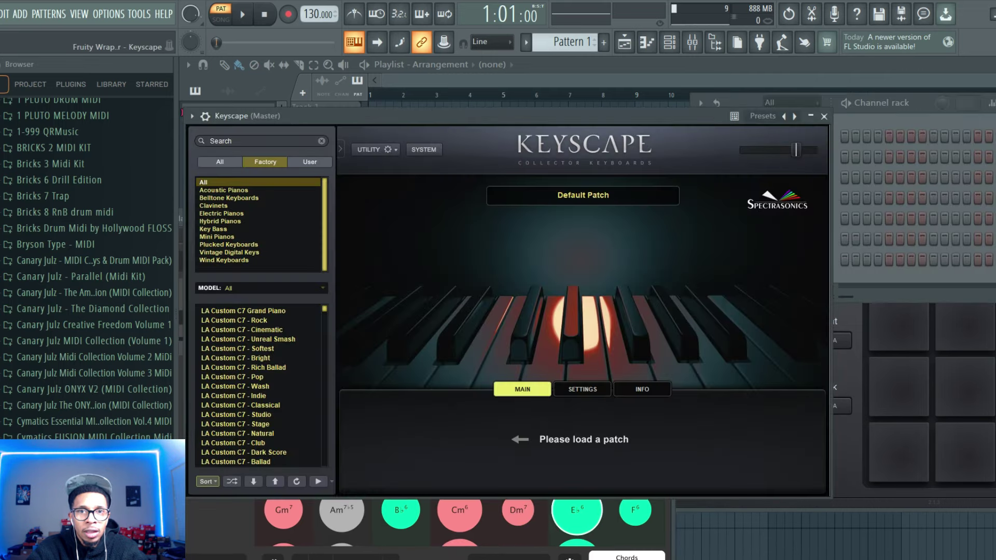
pyautogui.moveTo(358, 118); pyautogui.dragTo(929, 550)
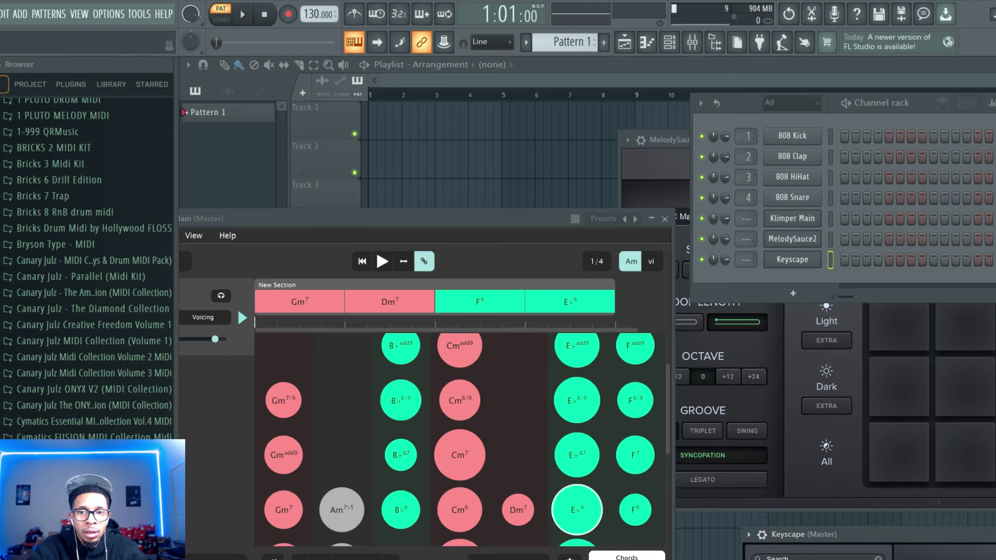
# - Transfer the Klimper chord progression to the Keyscape channel as MIDI and play it back in the piano roll
pyautogui.moveTo(185, 261); pyautogui.dragTo(794, 259)
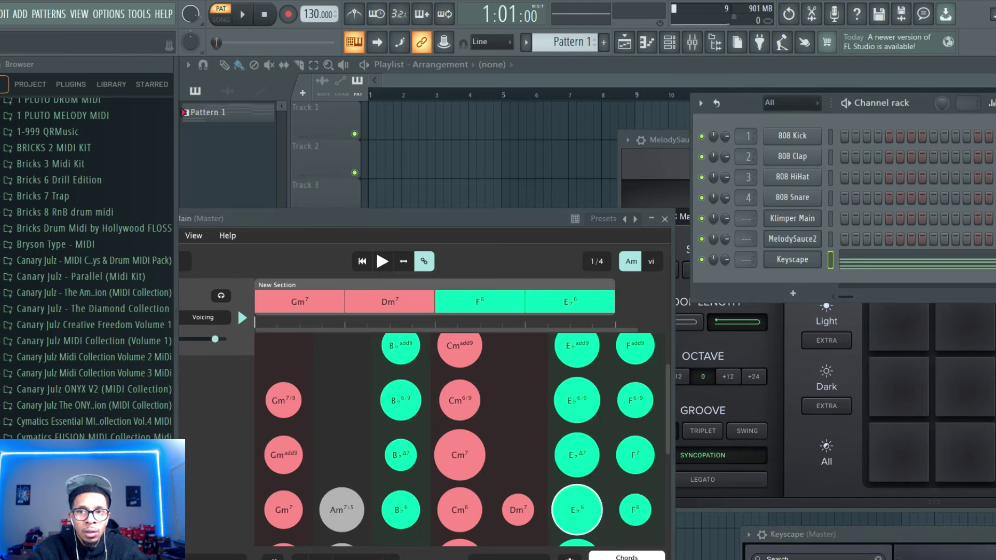
pyautogui.press('F7')
pyautogui.press('space')
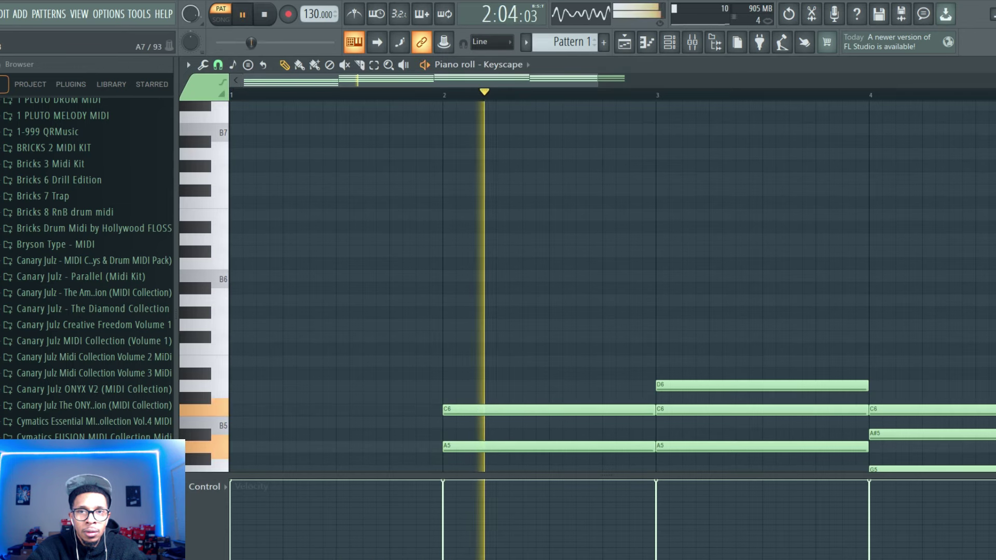
pyautogui.scroll(-2, 612, 95)
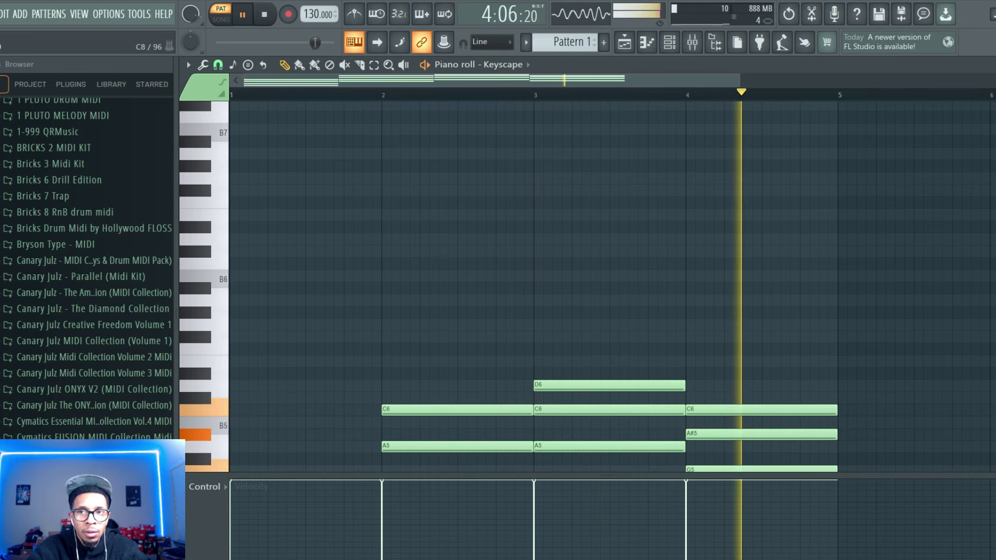
pyautogui.press('space')
pyautogui.scroll(-5, 534, 337)
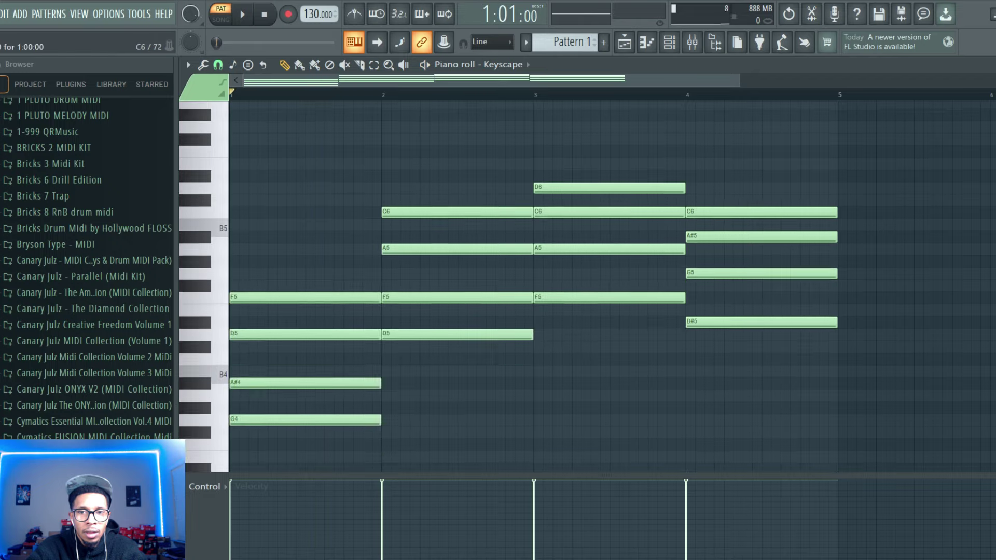
# - Transpose the third and fourth chords of the Keyscape progression down one octave
pyautogui.moveTo(590, 158); pyautogui.dragTo(610, 304)
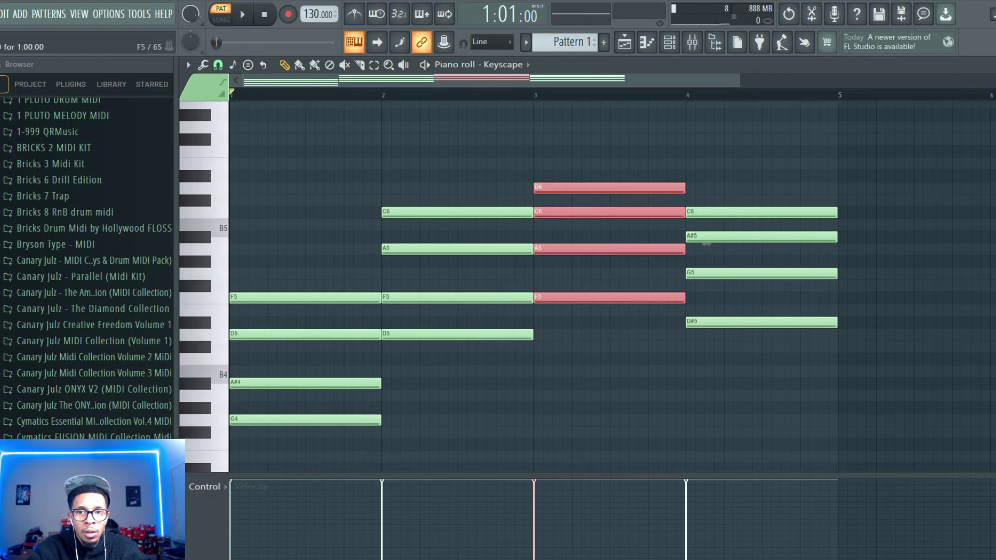
pyautogui.hotkey('ctrl', 'Down')
pyautogui.moveTo(737, 158); pyautogui.dragTo(851, 332)
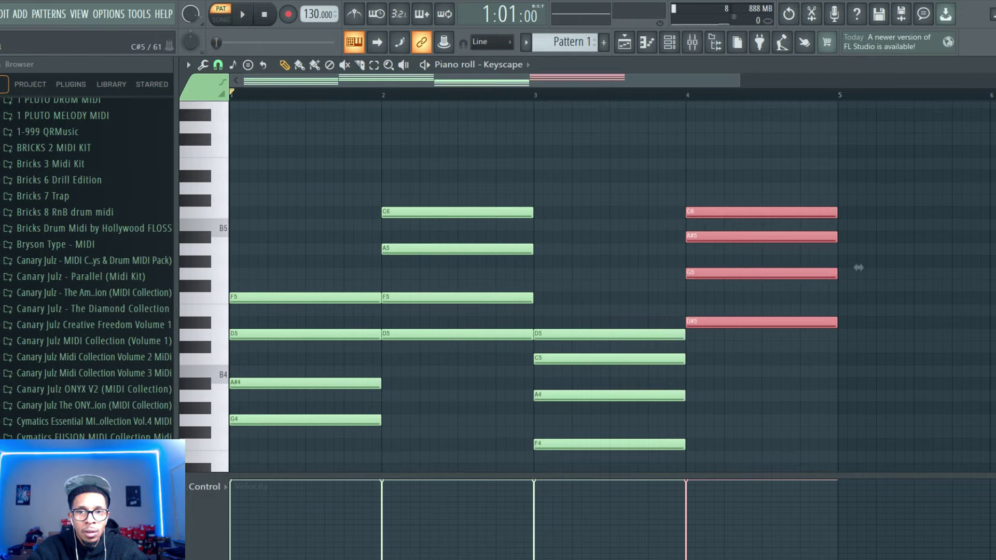
pyautogui.hotkey('ctrl', 'Down')
# - Play the progression, adjust the Keyscape channel volume, and lower the second chord's C6 and A5 notes by one octave
pyautogui.press('space')
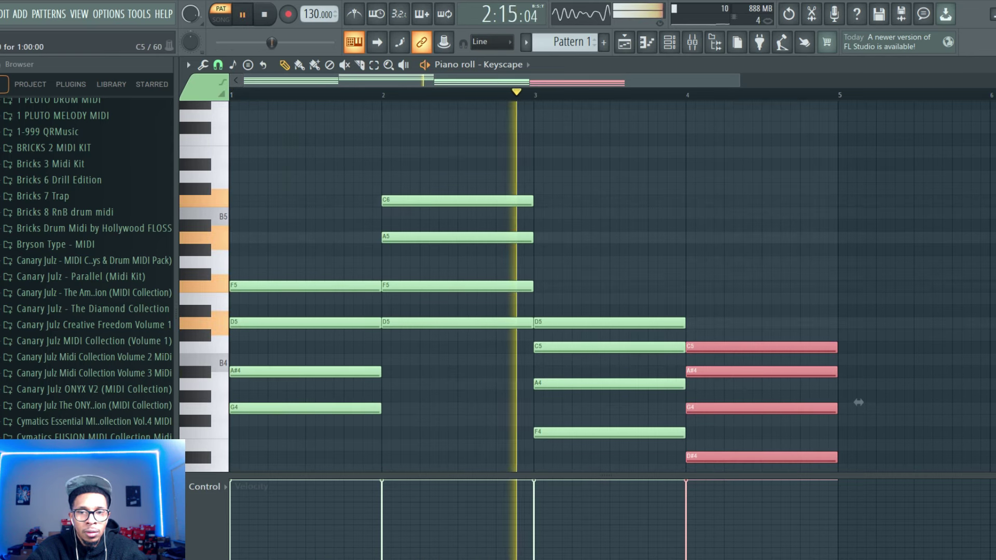
pyautogui.press('F6')
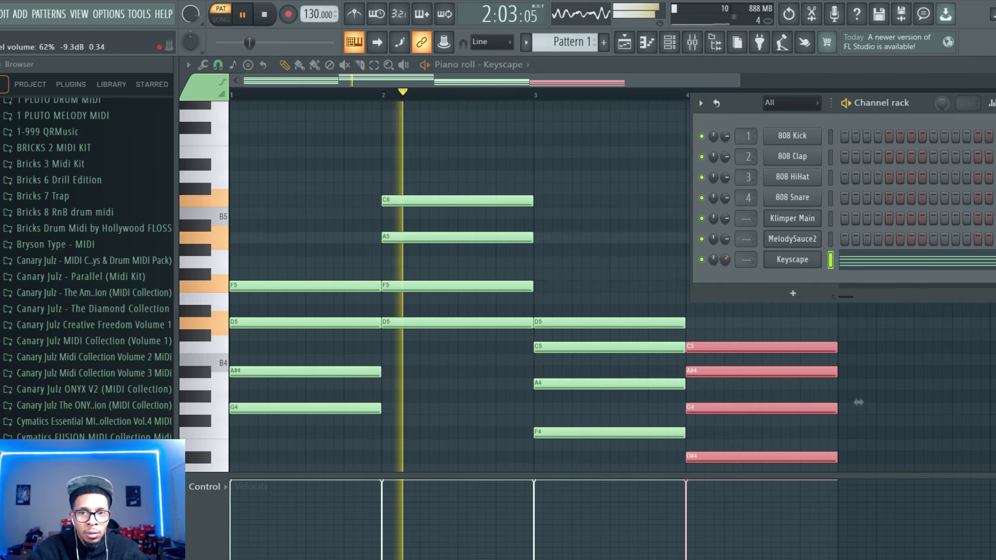
pyautogui.moveTo(456, 200); pyautogui.dragTo(456, 346)
pyautogui.moveTo(457, 236); pyautogui.dragTo(457, 383)
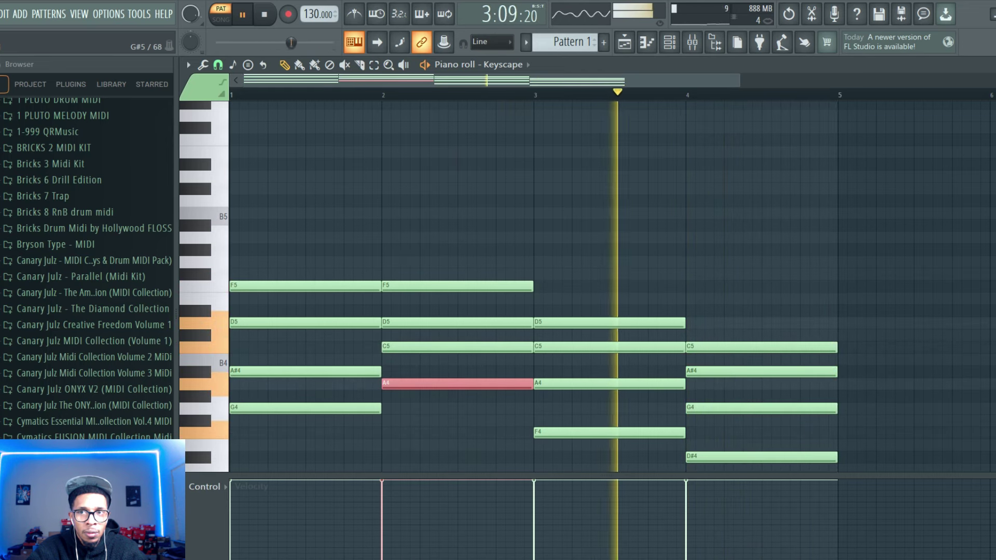
pyautogui.press('space')
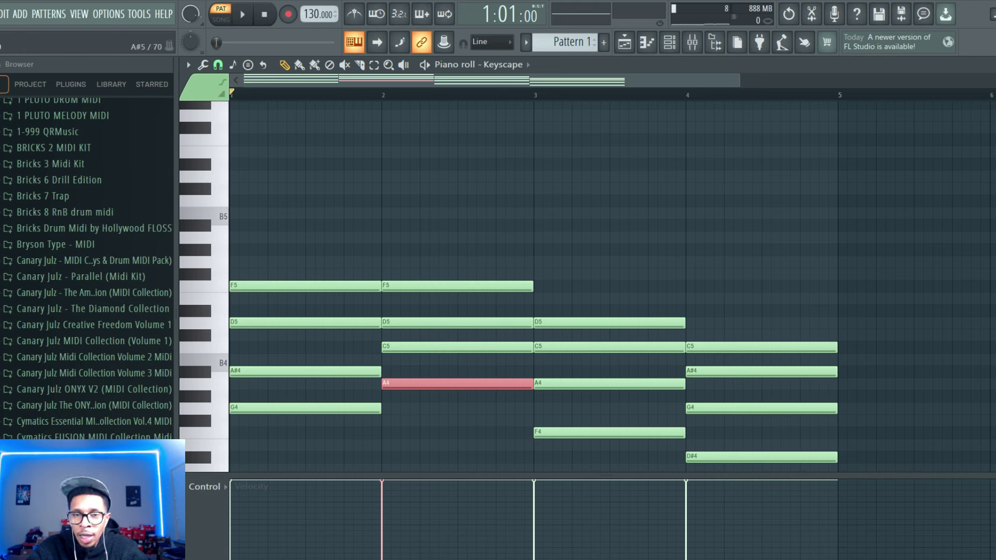
# - Bring up the Klimper window and reposition it to review the chord progression
pyautogui.press('F6')
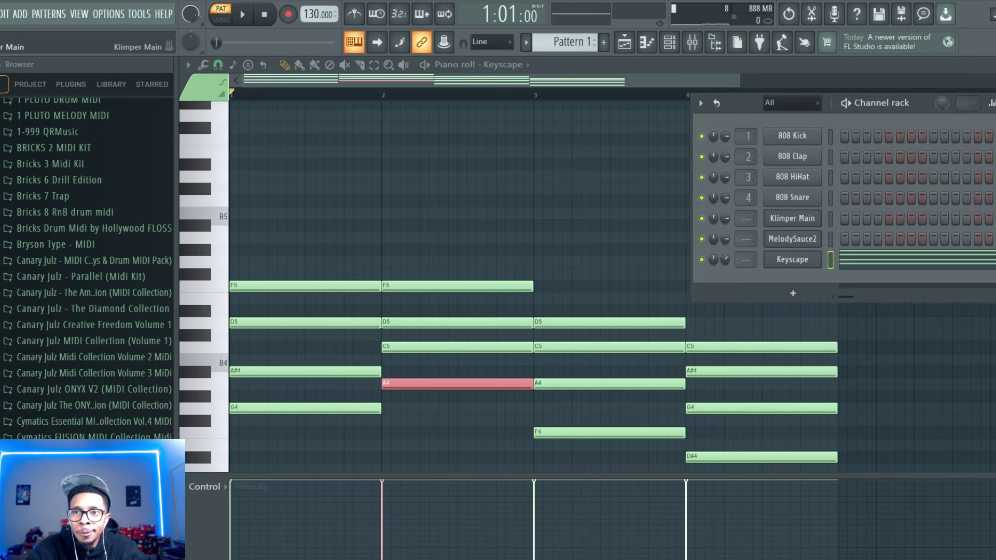
pyautogui.click(792, 218)
pyautogui.moveTo(389, 218); pyautogui.dragTo(481, 164)
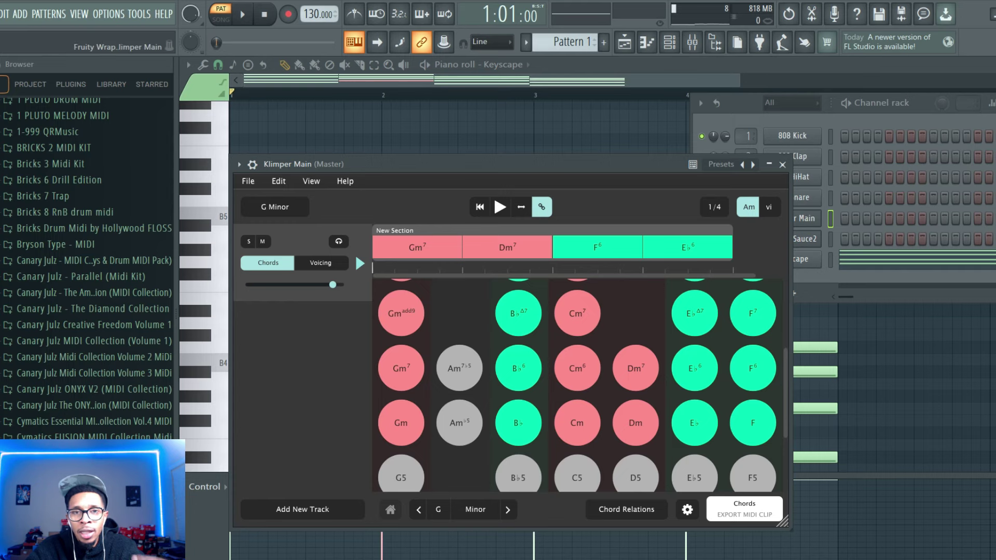
pyautogui.moveTo(481, 164); pyautogui.dragTo(419, 132)
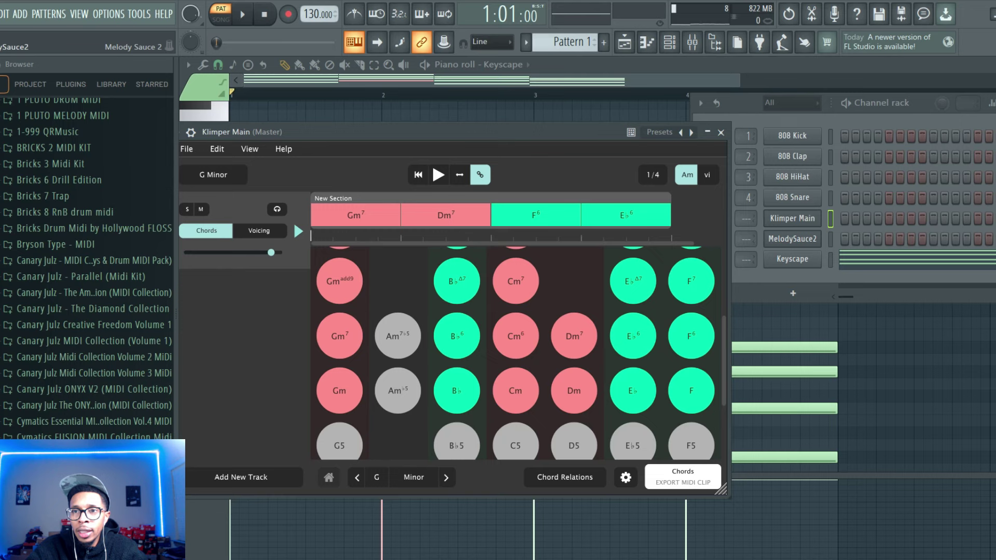
# - Set MelodySauce2 to the Bb Major / G minor key with the medium loop length and bring its whole window into view
pyautogui.click(792, 239)
pyautogui.click(703, 216)
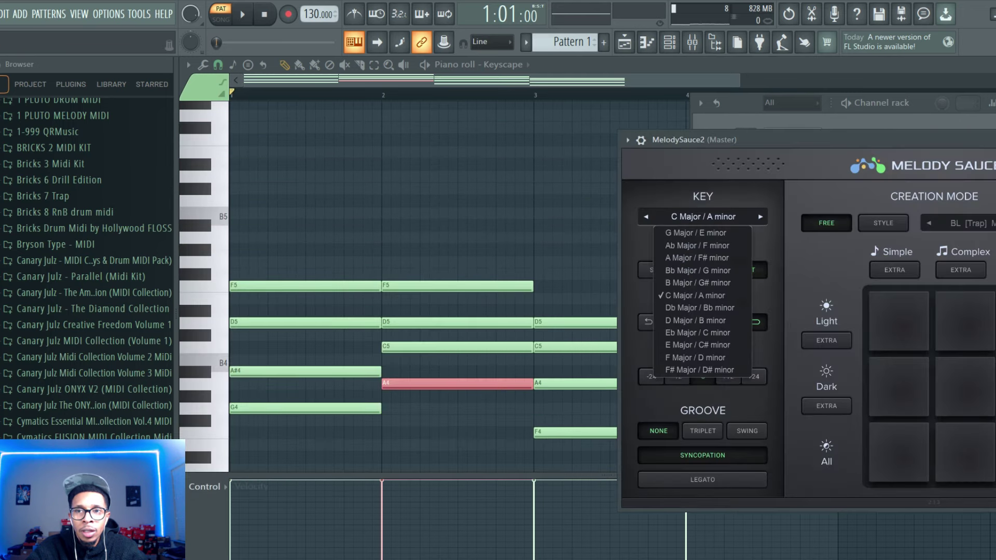
pyautogui.click(703, 269)
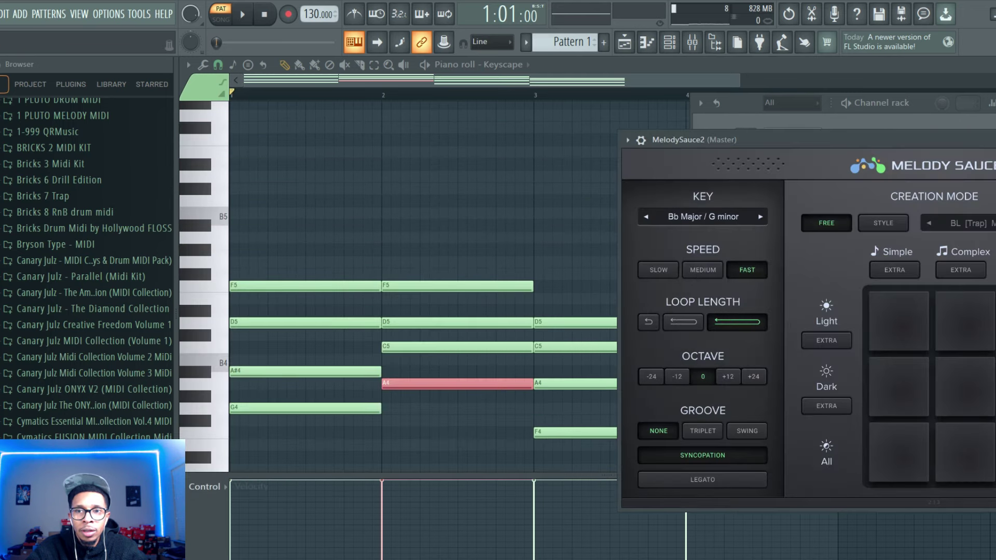
pyautogui.click(683, 322)
pyautogui.moveTo(752, 140); pyautogui.dragTo(448, 82)
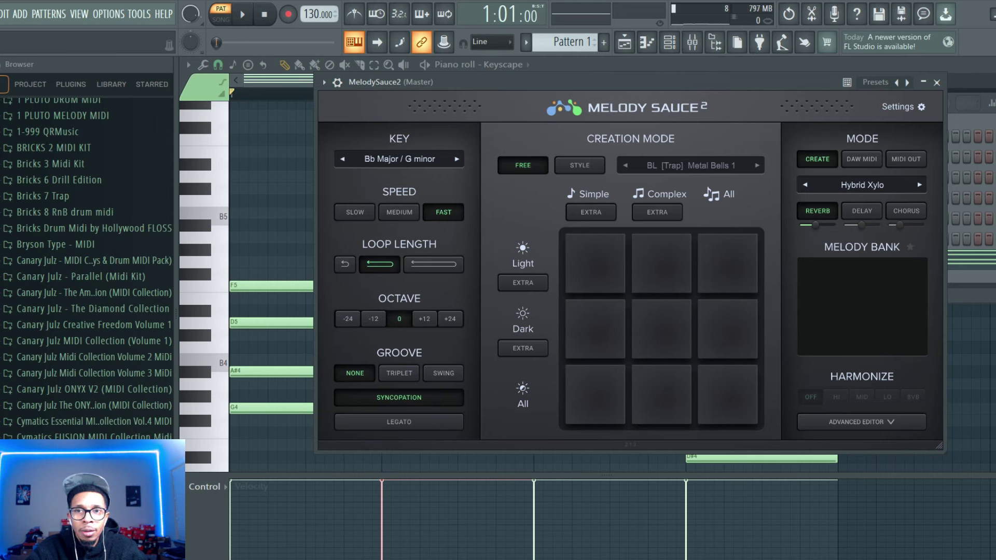
# - Switch MelodySauce2 to Style creation mode with the RnB Soft Keys style and generate a melody
pyautogui.click(579, 165)
pyautogui.click(690, 165)
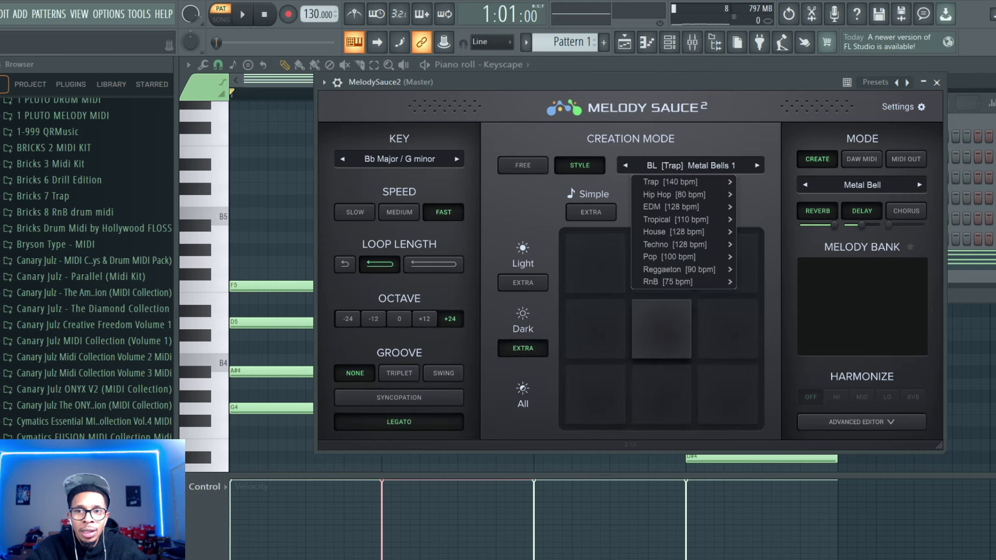
pyautogui.moveTo(674, 282)
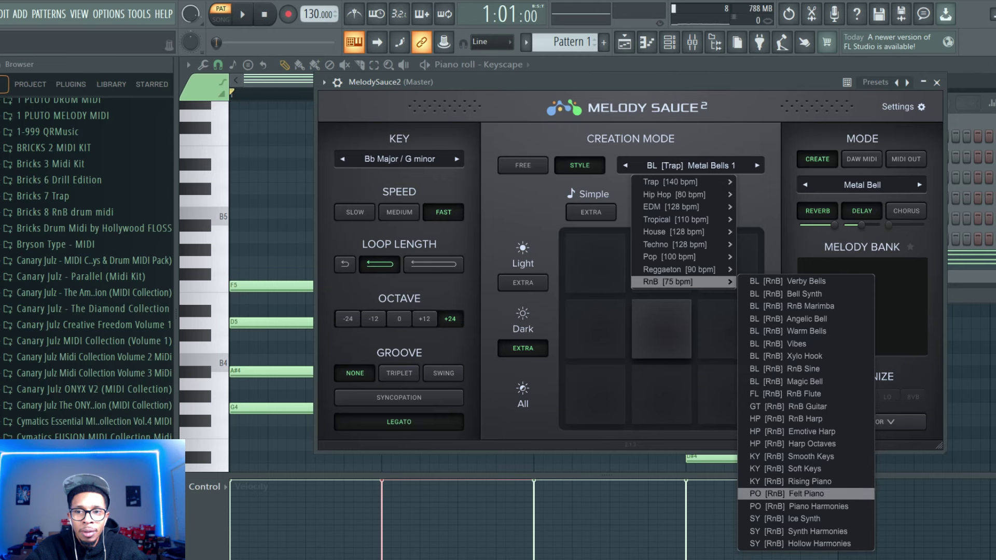
pyautogui.click(804, 469)
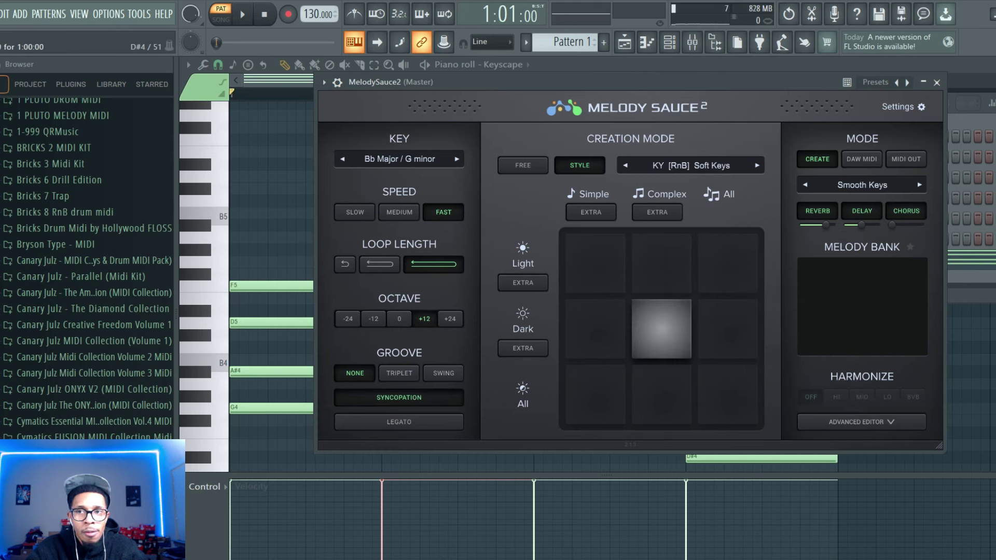
pyautogui.click(661, 329)
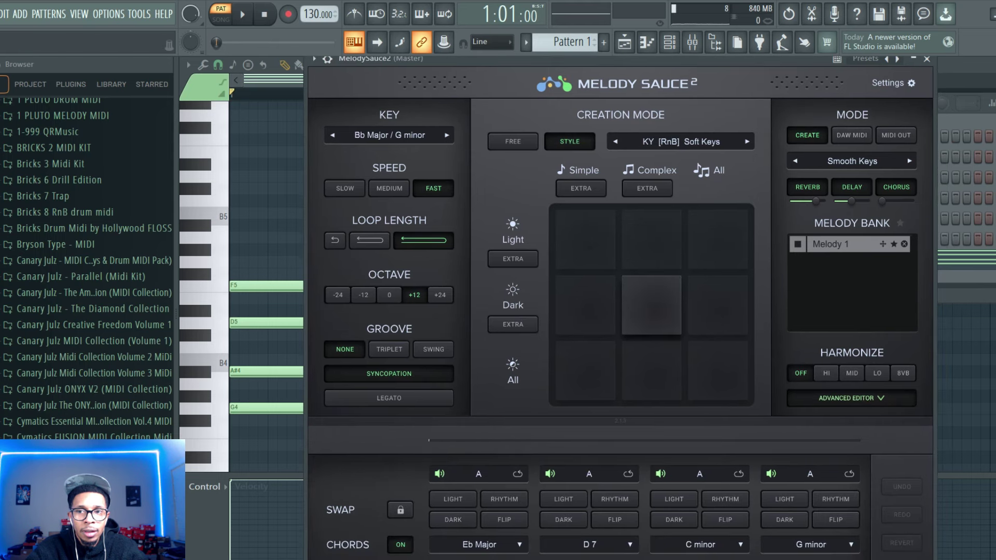
# - Set the melody's first chord to G minor in the MelodySauce2 advanced editor
pyautogui.click(851, 398)
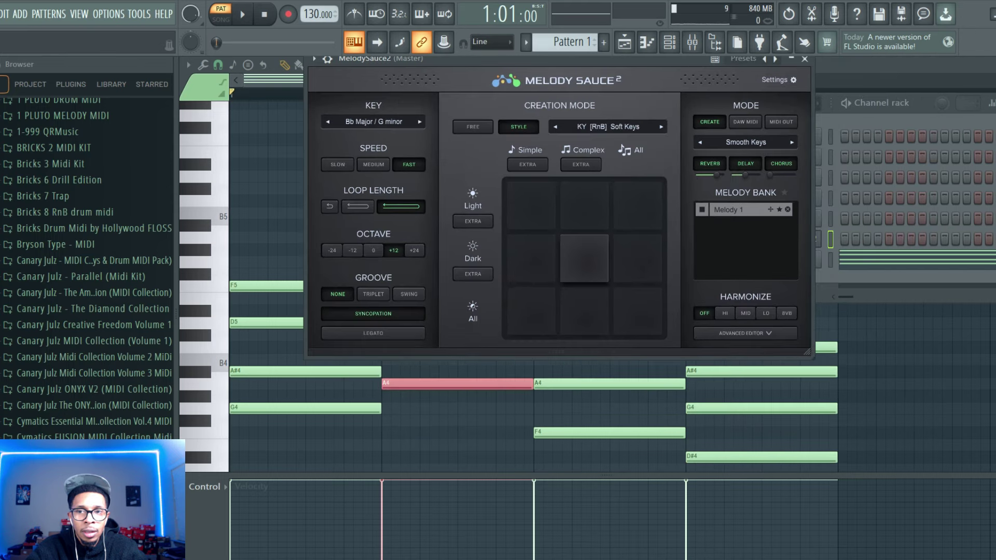
pyautogui.click(731, 325)
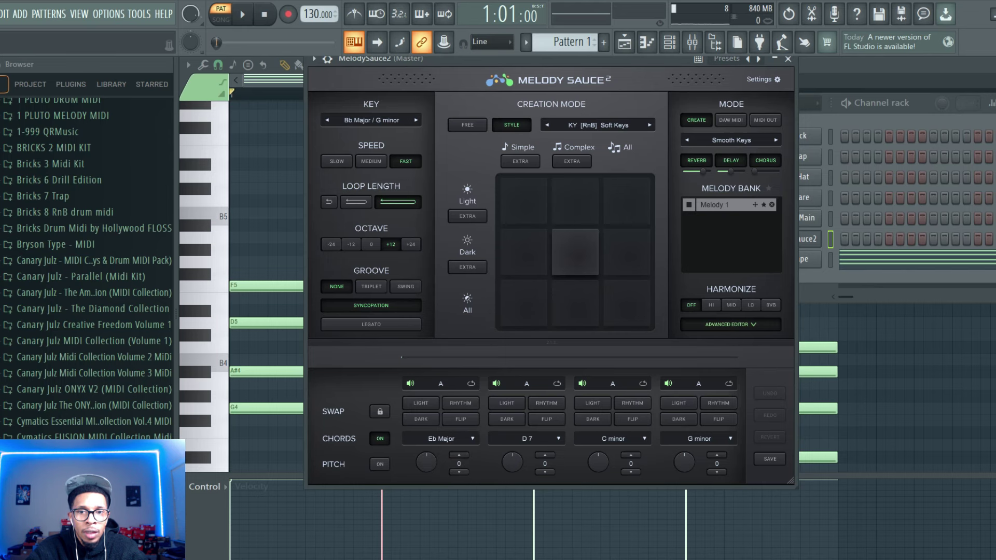
pyautogui.click(441, 439)
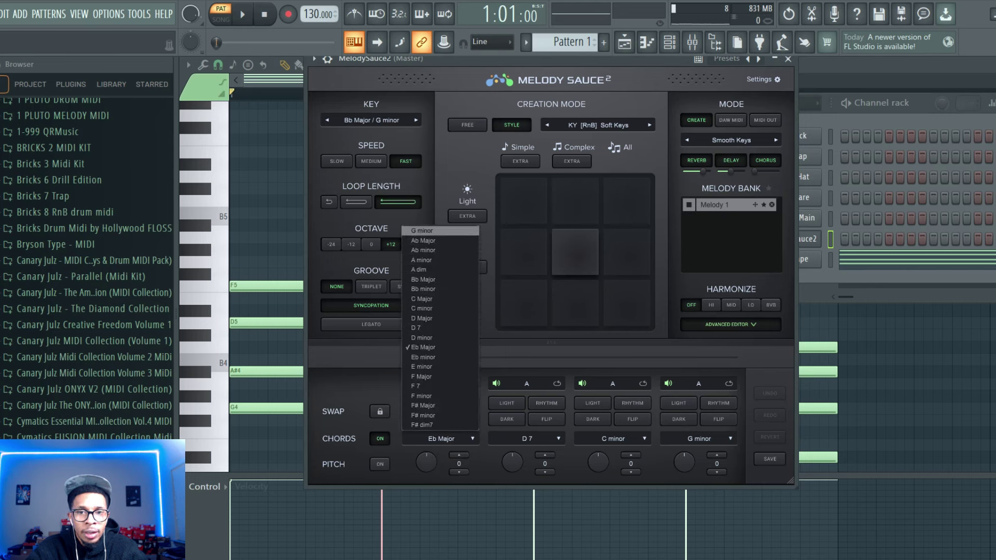
pyautogui.click(424, 230)
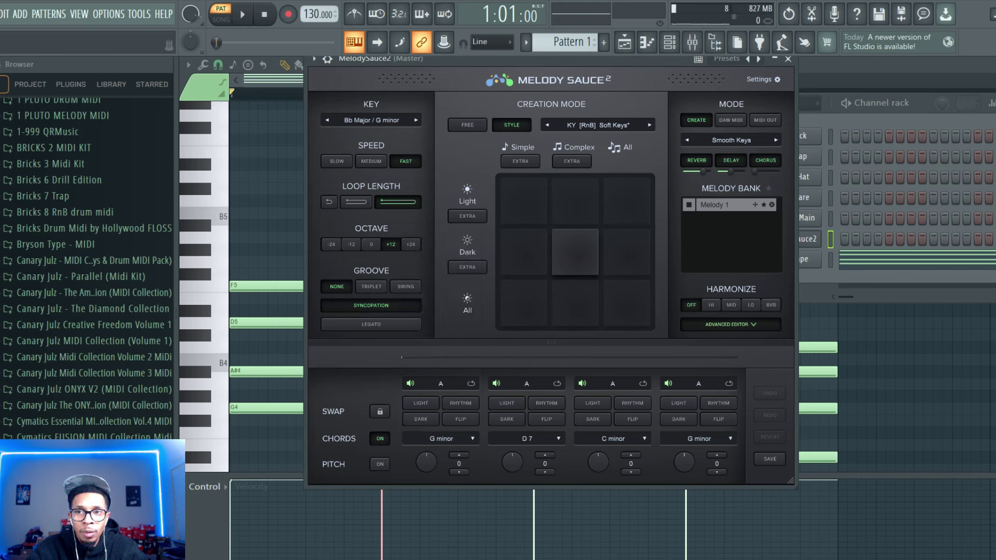
# - Reopen Klimper and arrange its window and MelodySauce2 so the chord order and channel rack are both visible
pyautogui.press('F6')
pyautogui.click(792, 217)
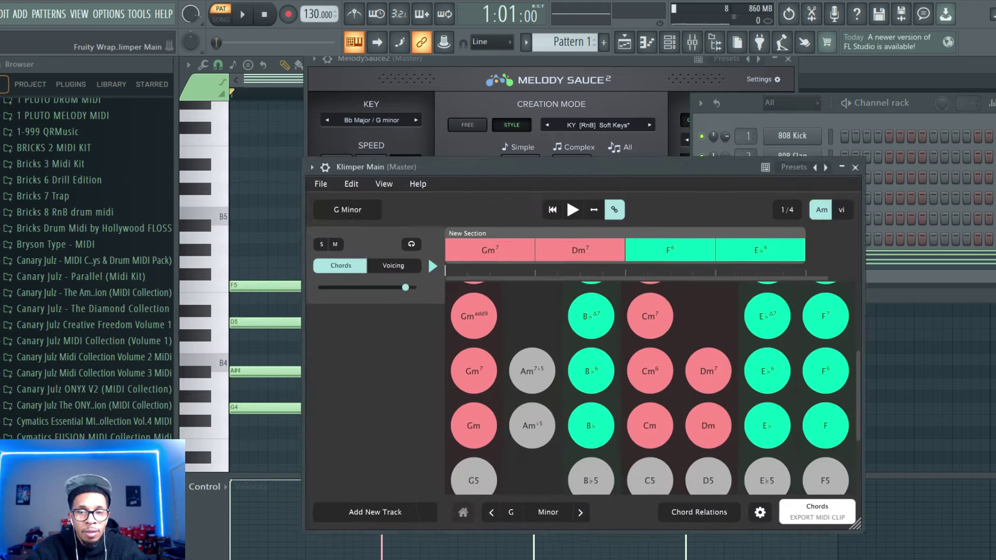
pyautogui.moveTo(519, 167); pyautogui.dragTo(792, 361)
pyautogui.moveTo(519, 58); pyautogui.dragTo(356, 78)
# - Switch MelodySauce2 to DAW MIDI mode and audition its melody with the Keyscape chords
pyautogui.click(566, 140)
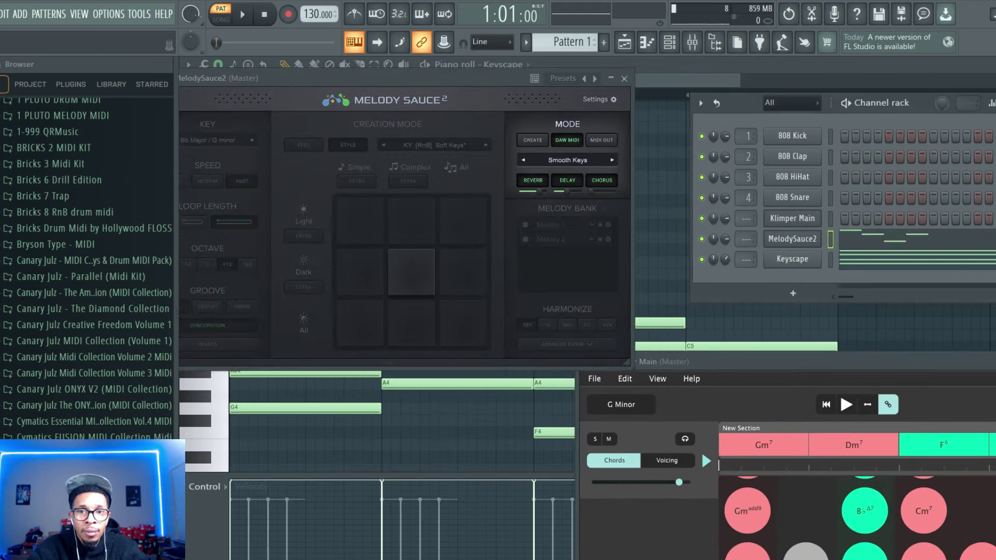
pyautogui.press('space')
pyautogui.press('space')
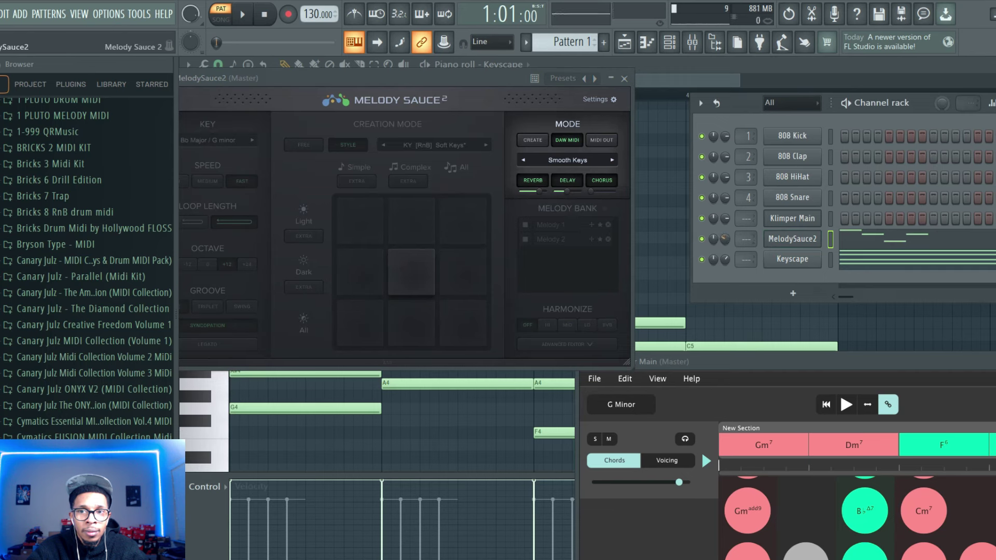
pyautogui.press('space')
pyautogui.press('space')
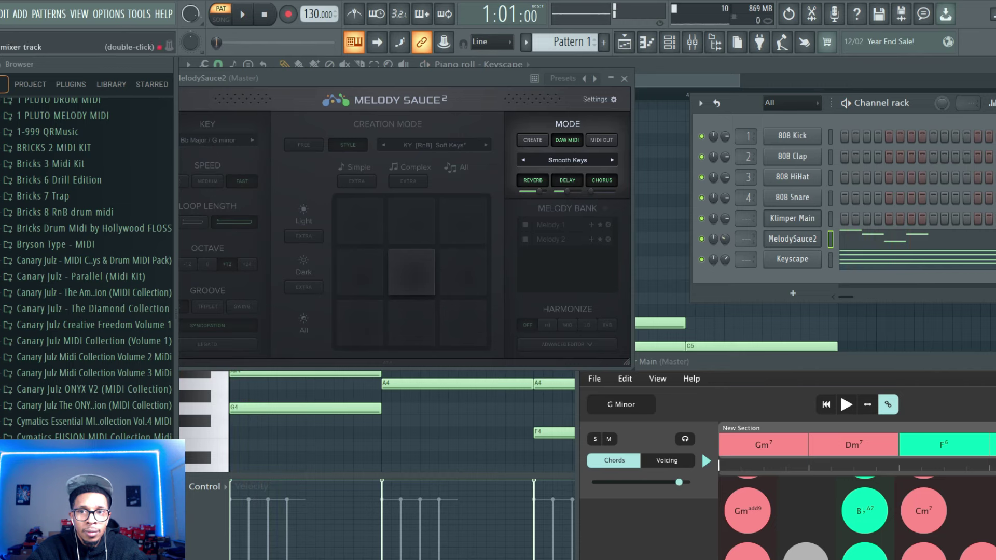
pyautogui.press('space')
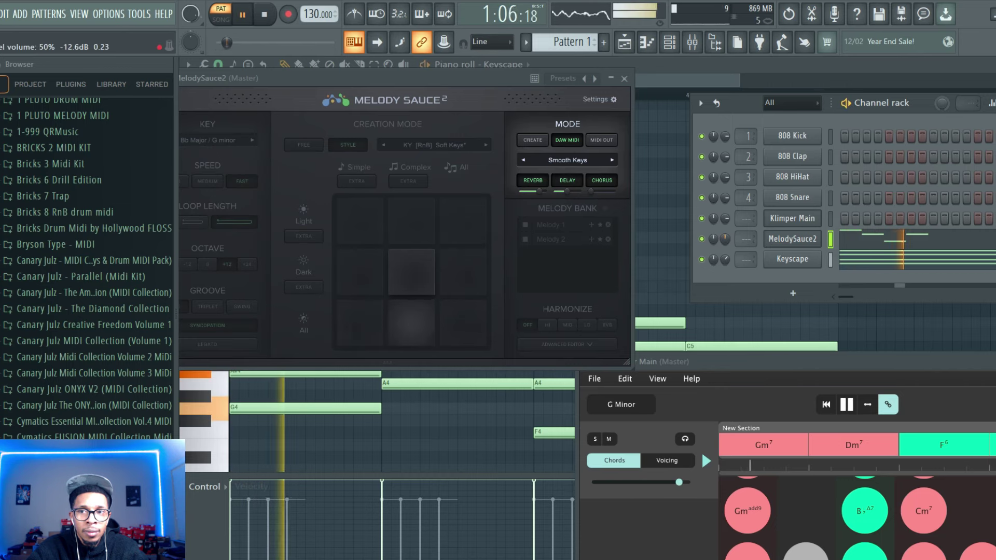
# - In the MelodySauce2 piano roll, lower bar 3's F6, C6 and F6 notes one octave and its opening A6 to A4
pyautogui.click(916, 239)
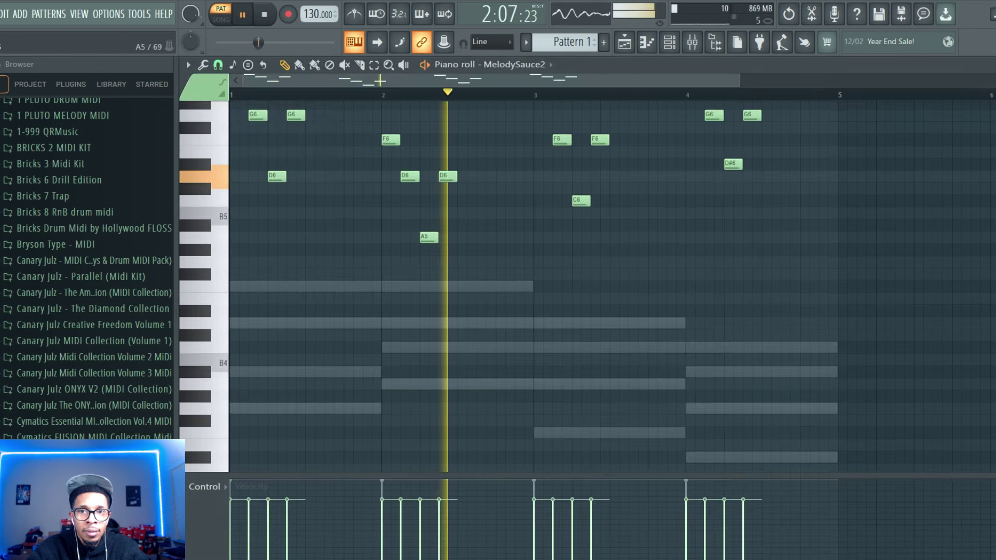
pyautogui.moveTo(636, 218); pyautogui.dragTo(559, 135)
pyautogui.hotkey('ctrl', 'Down')
pyautogui.hotkey('ctrl', 'Down')
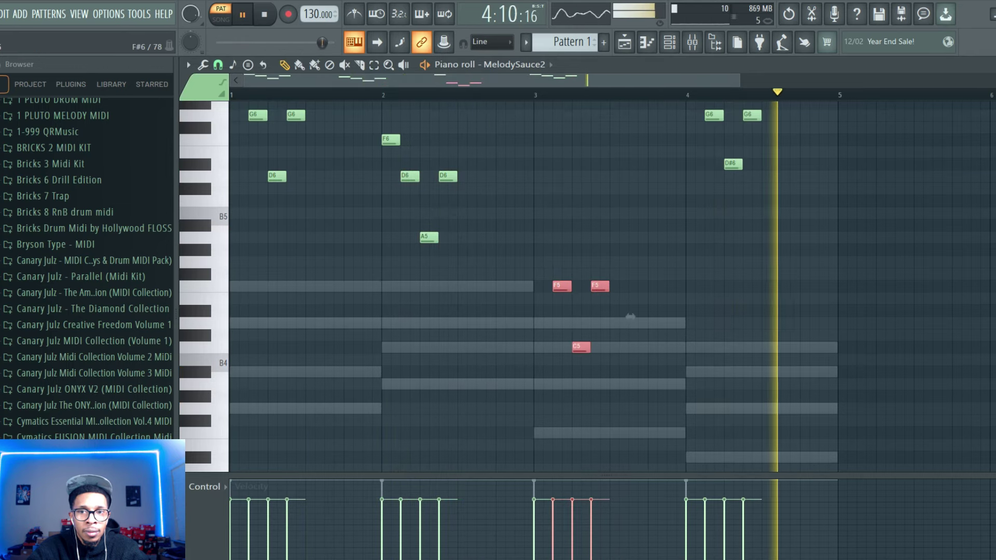
pyautogui.moveTo(630, 427); pyautogui.dragTo(630, 280)
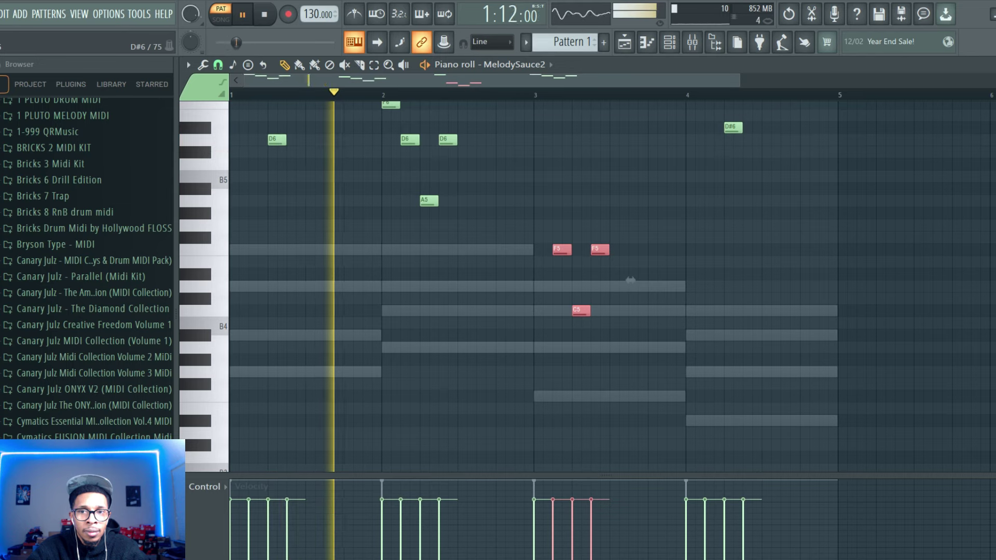
pyautogui.scroll(4, 630, 280)
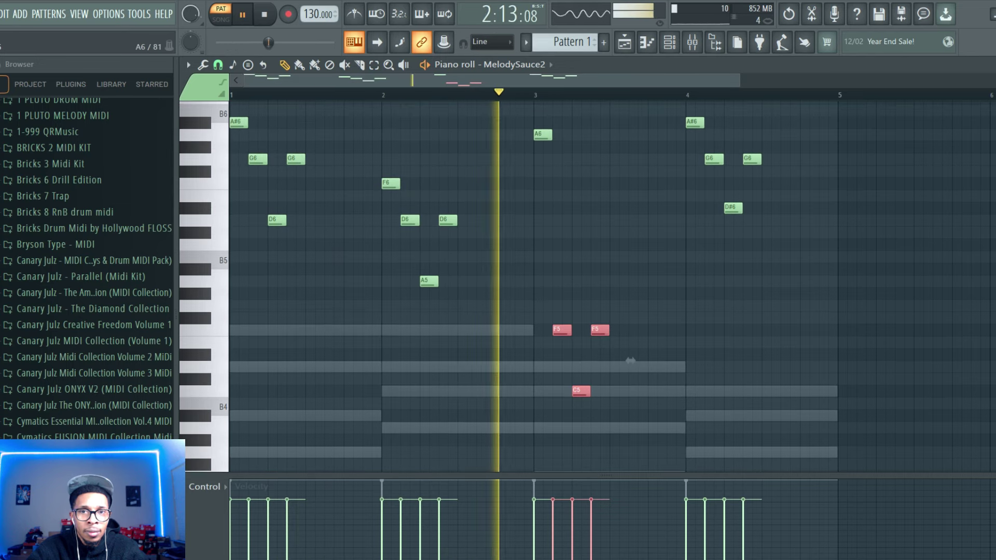
pyautogui.moveTo(543, 134); pyautogui.dragTo(542, 427)
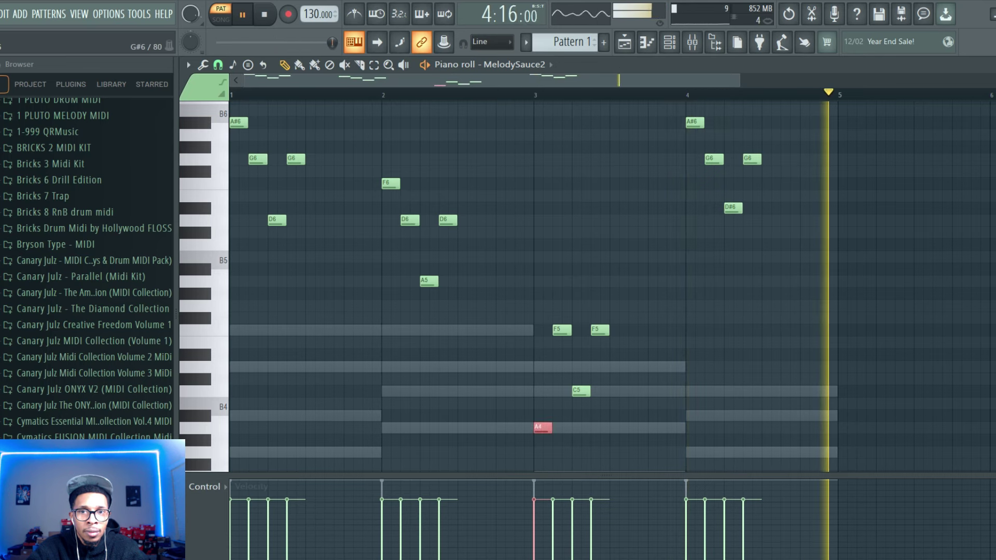
# - Lower bar 2's melody notes one octave to F5, D5, A4 and D5, and bar 1's notes to A#5, G5, D5 and G5
pyautogui.moveTo(396, 191); pyautogui.dragTo(457, 347)
pyautogui.moveTo(379, 153); pyautogui.dragTo(471, 335)
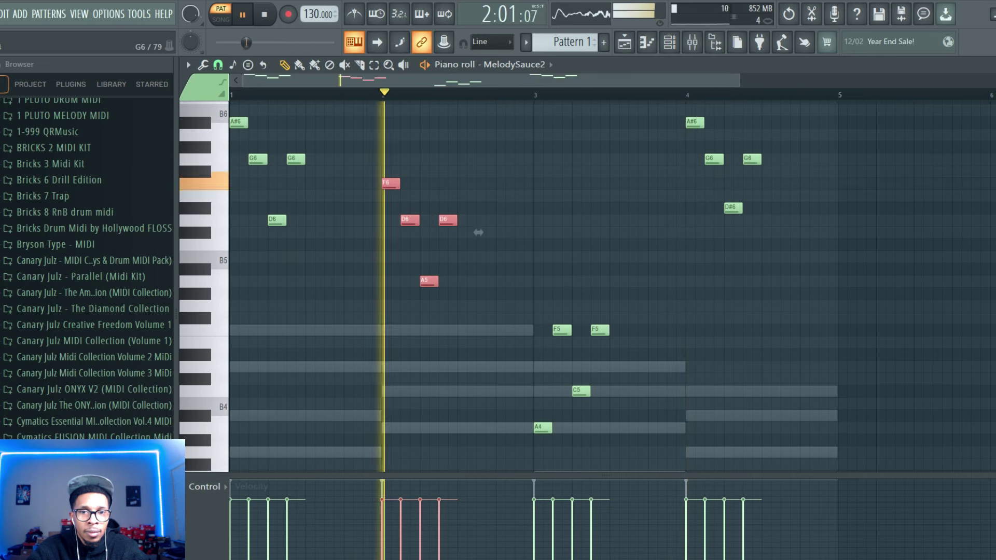
pyautogui.hotkey('ctrl', 'Down')
pyautogui.moveTo(235, 104); pyautogui.dragTo(306, 240)
pyautogui.moveTo(325, 171); pyautogui.dragTo(325, 262)
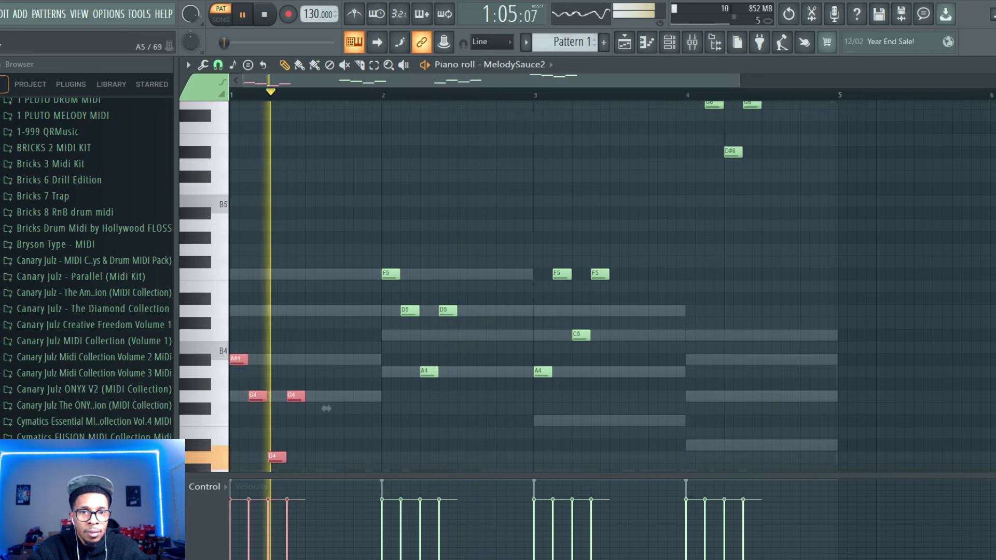
# - Lower bar 4's melody notes two octaves to A#4, G4, D#4 and G4, and stop playback
pyautogui.scroll(4, 326, 262)
pyautogui.moveTo(673, 131); pyautogui.dragTo(765, 254)
pyautogui.moveTo(783, 204); pyautogui.dragTo(782, 414)
pyautogui.scroll(-3, 533, 288)
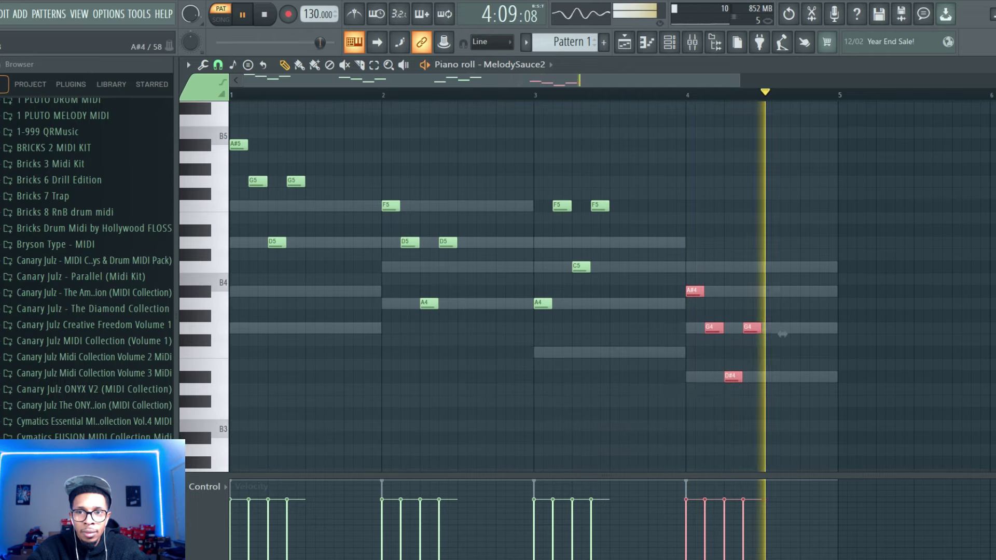
pyautogui.press('space')
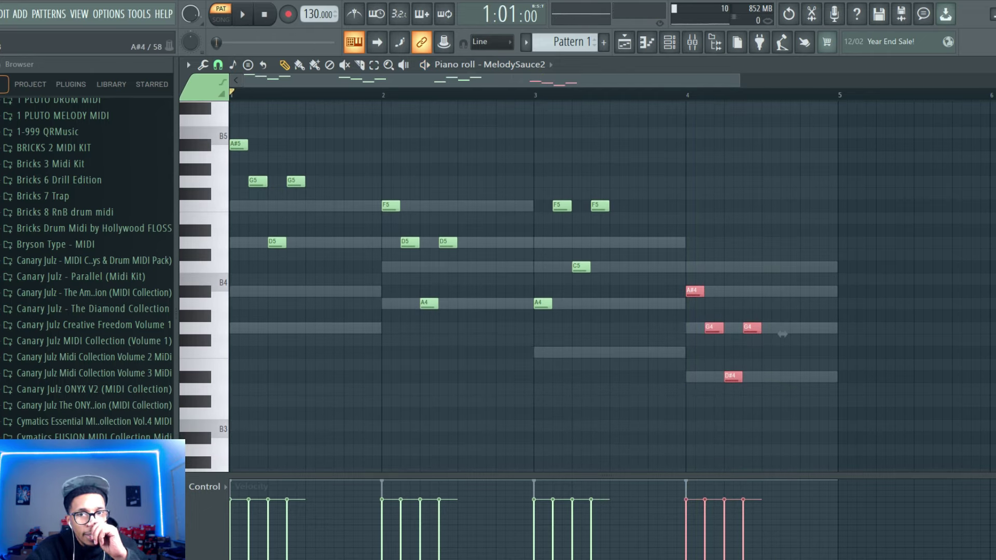
# - Reopen MelodySauce2 from the channel rack, change its sound to Felt Piano and audition the pattern
pyautogui.press('F6')
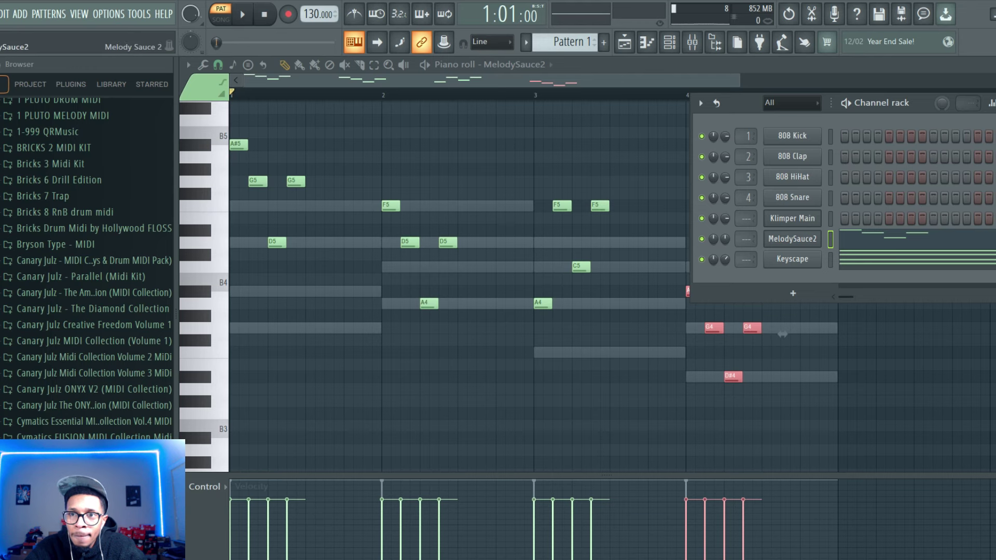
pyautogui.click(791, 238)
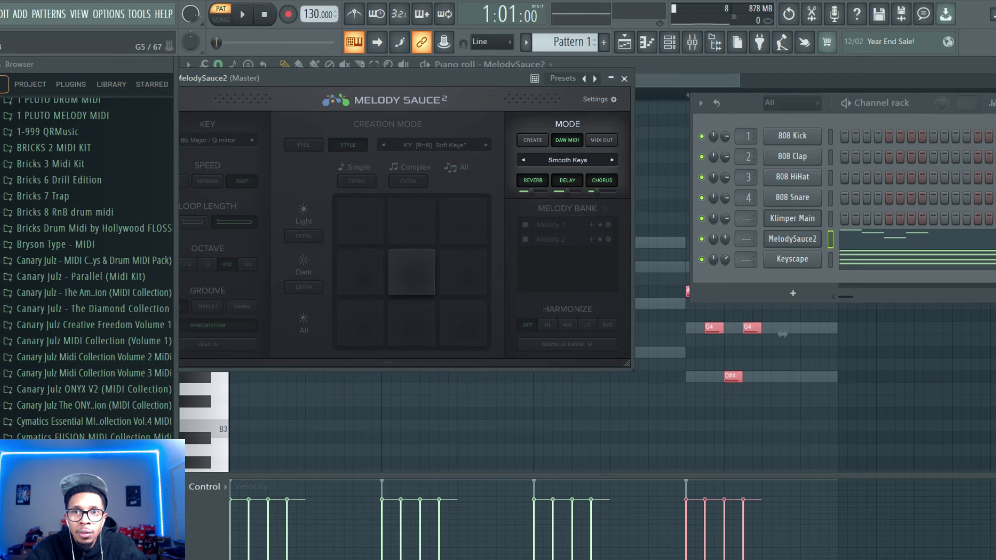
pyautogui.moveTo(487, 78)
pyautogui.mouseDown()
pyautogui.moveTo(557, 78)
pyautogui.moveTo(562, 143)
pyautogui.mouseUp()
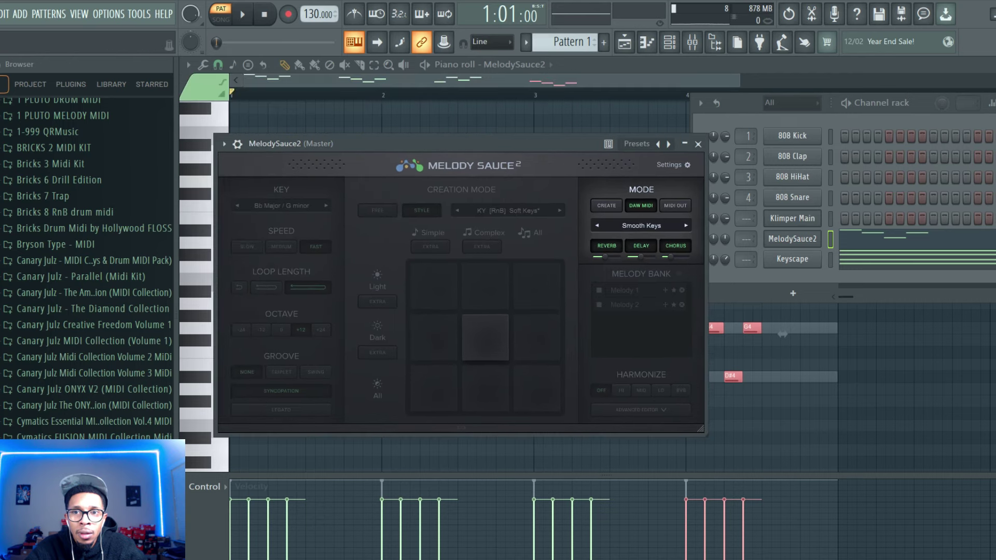
pyautogui.click(641, 225)
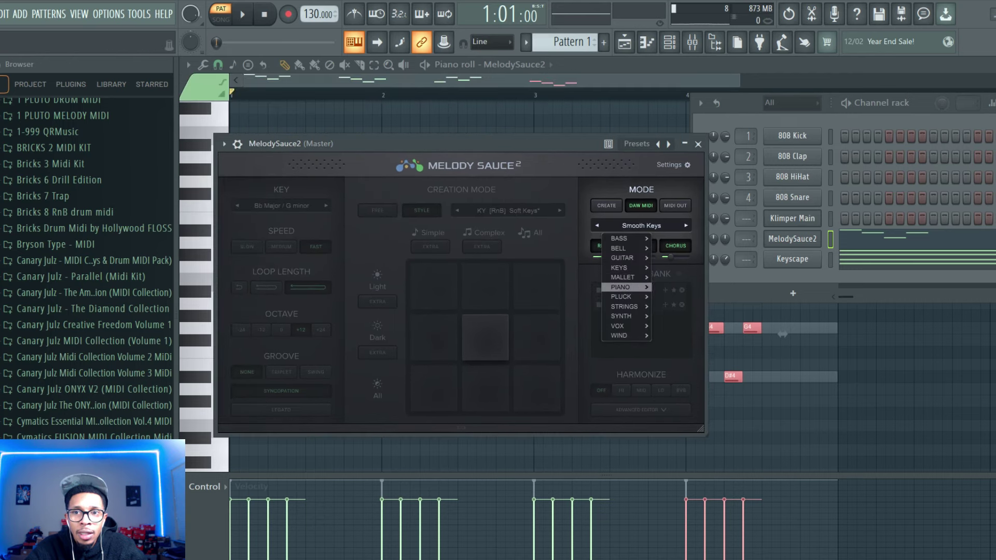
pyautogui.moveTo(623, 286)
pyautogui.click(684, 306)
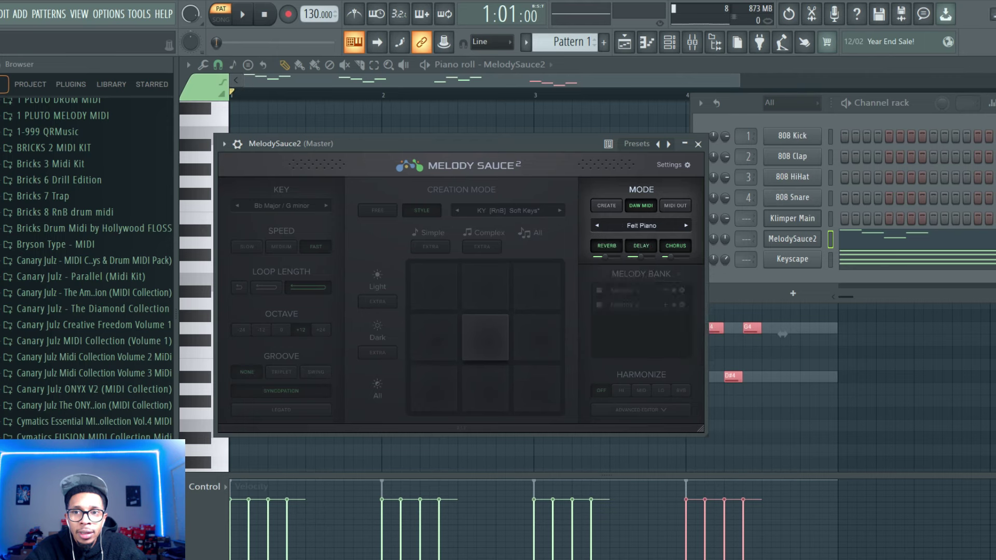
pyautogui.press('space')
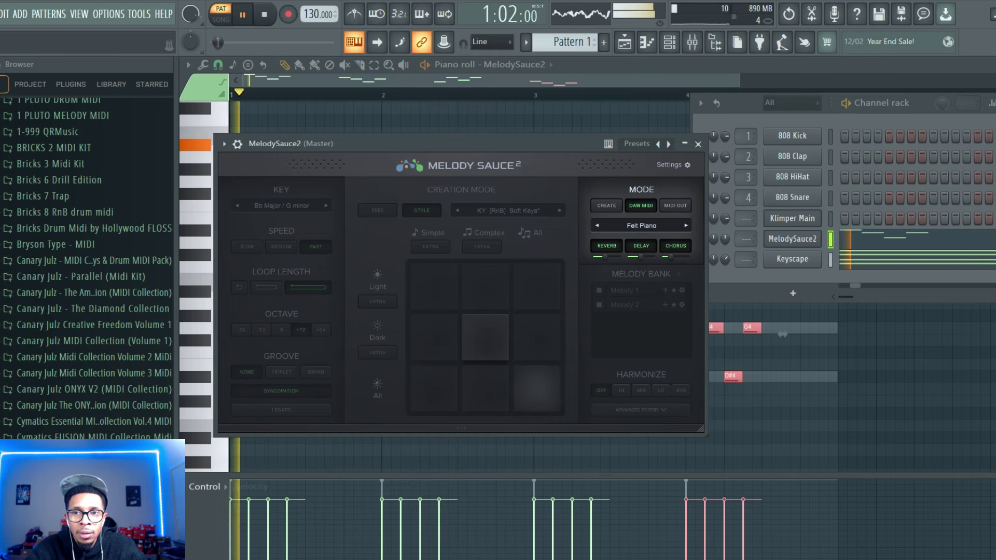
pyautogui.press('space')
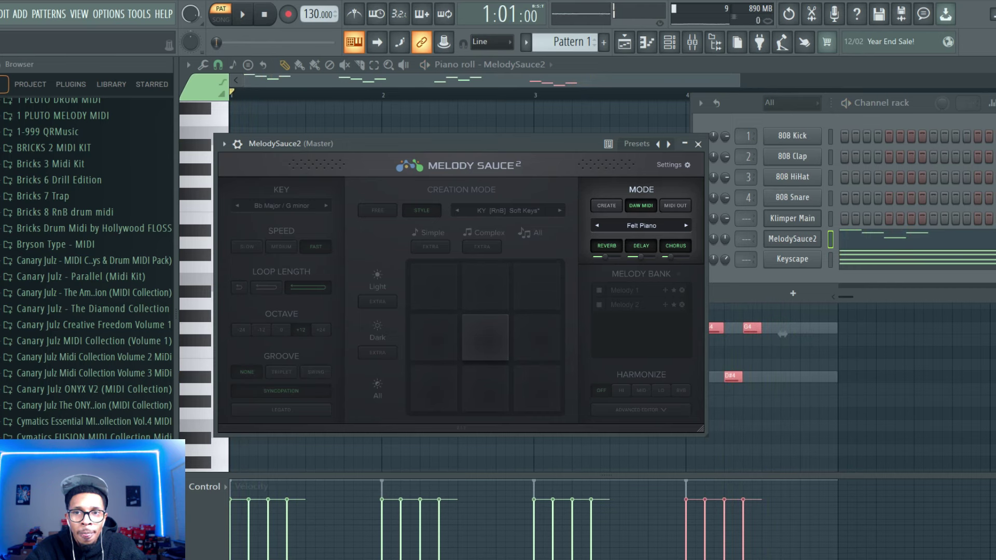
# - Return MelodySauce2 to Create mode, choose the RnB Piano Harmonies style and generate a melody
pyautogui.click(606, 206)
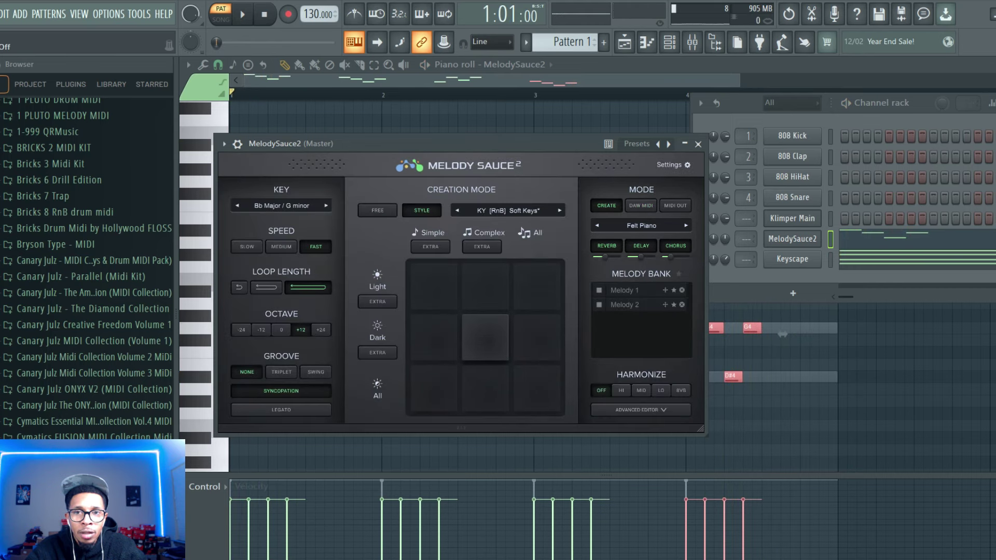
pyautogui.click(508, 210)
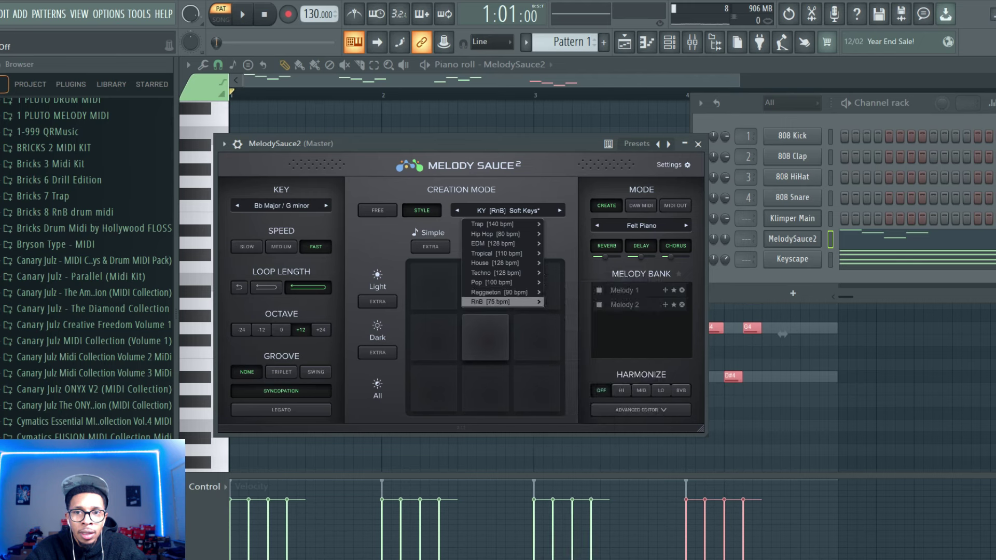
pyautogui.moveTo(498, 301)
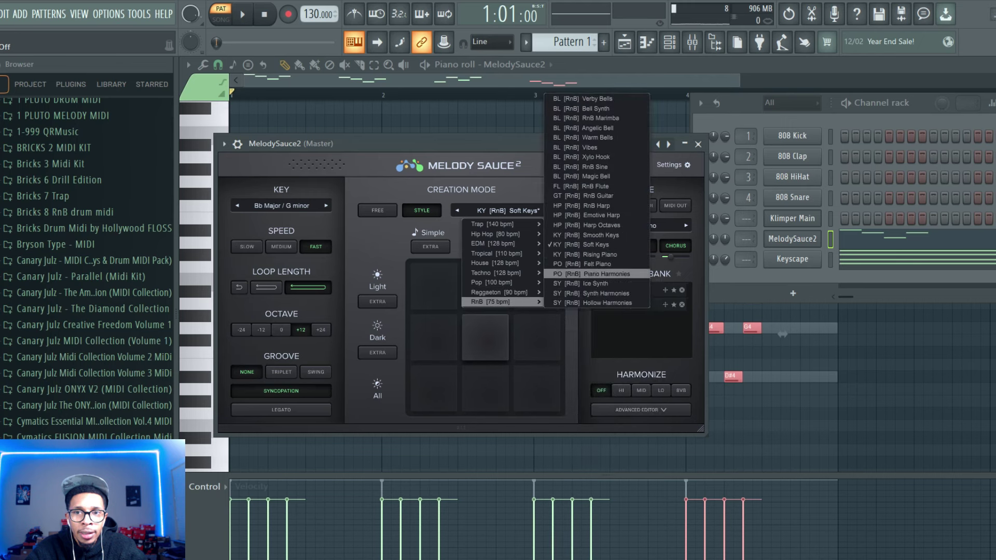
pyautogui.click(591, 274)
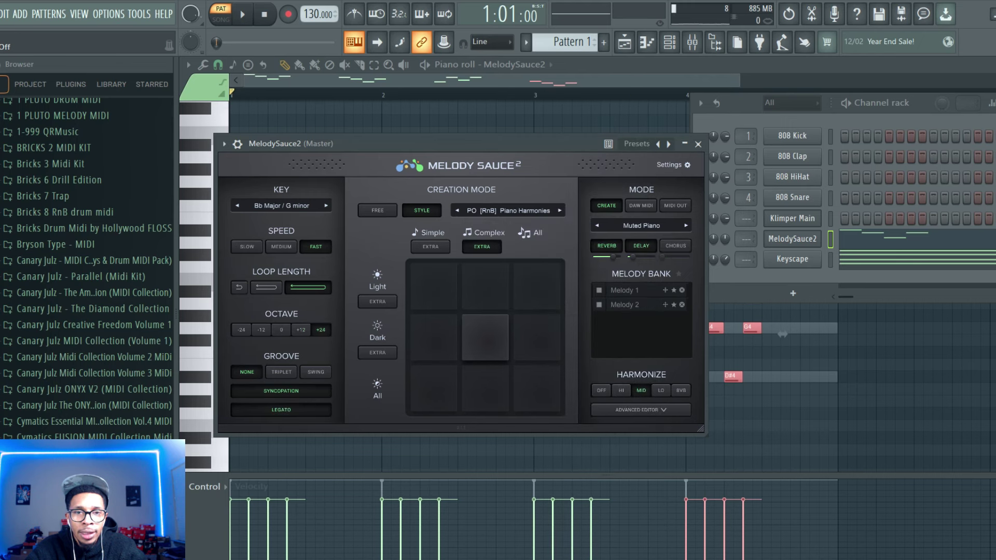
pyautogui.click(485, 337)
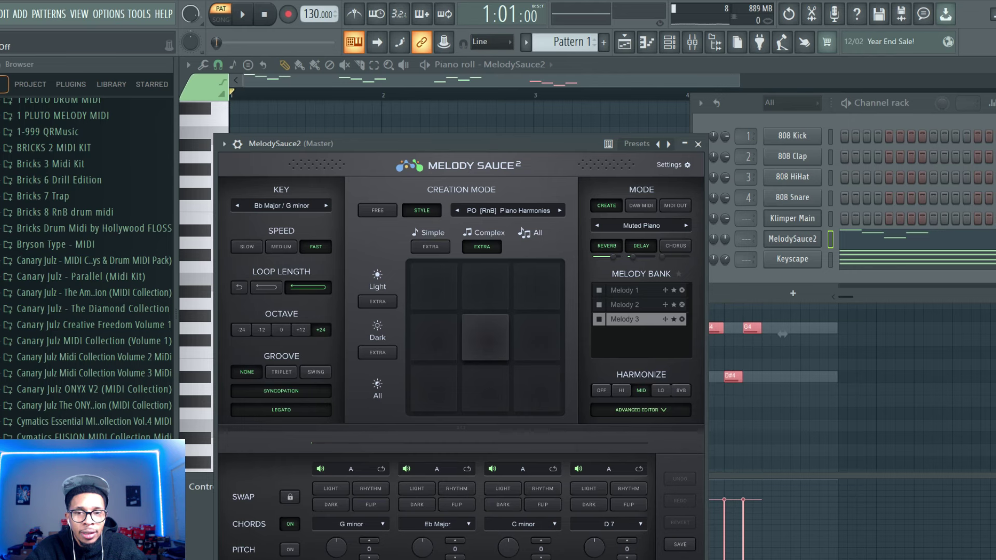
# - Set the melody's second, third and fourth chords to D minor, F Major and Eb Major, and generate a new melody
pyautogui.click(438, 524)
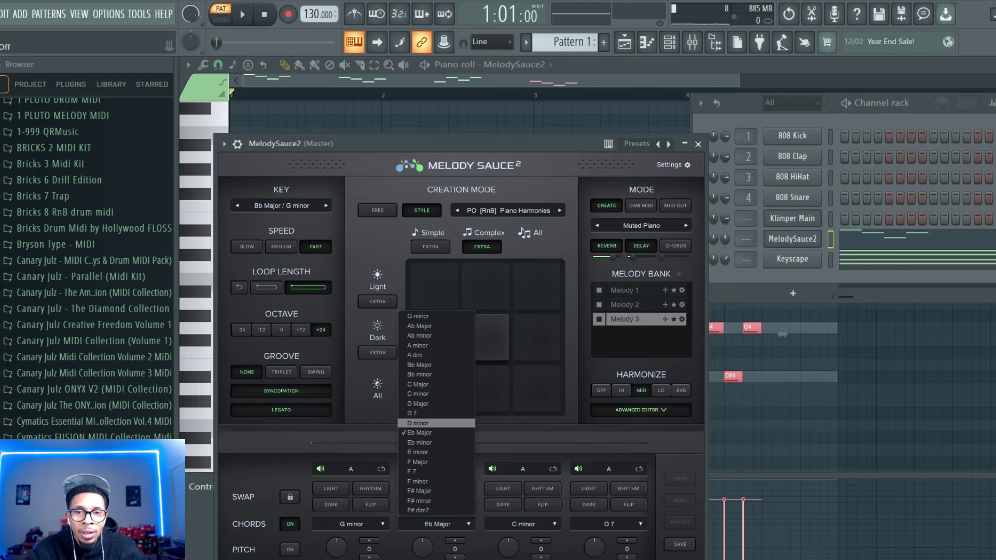
pyautogui.click(436, 423)
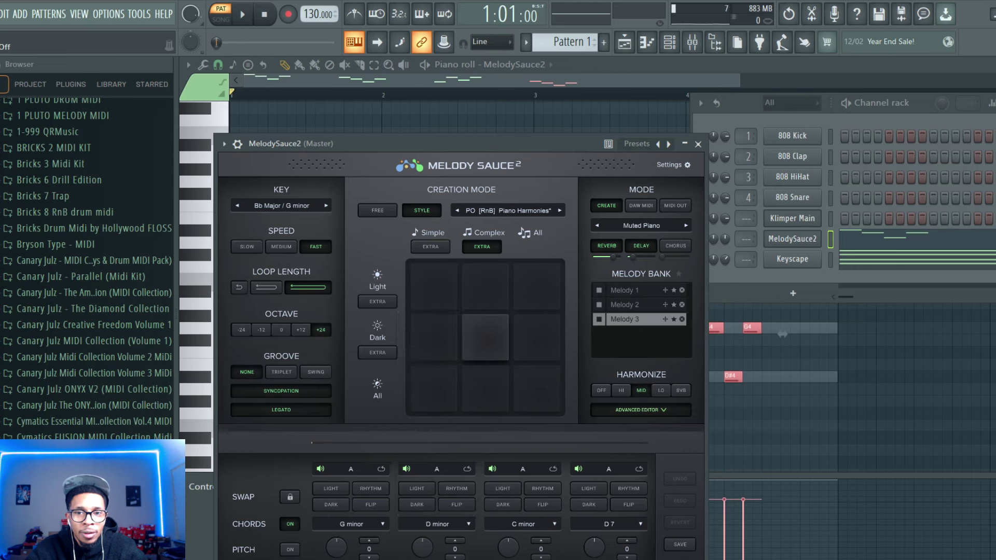
pyautogui.click(523, 524)
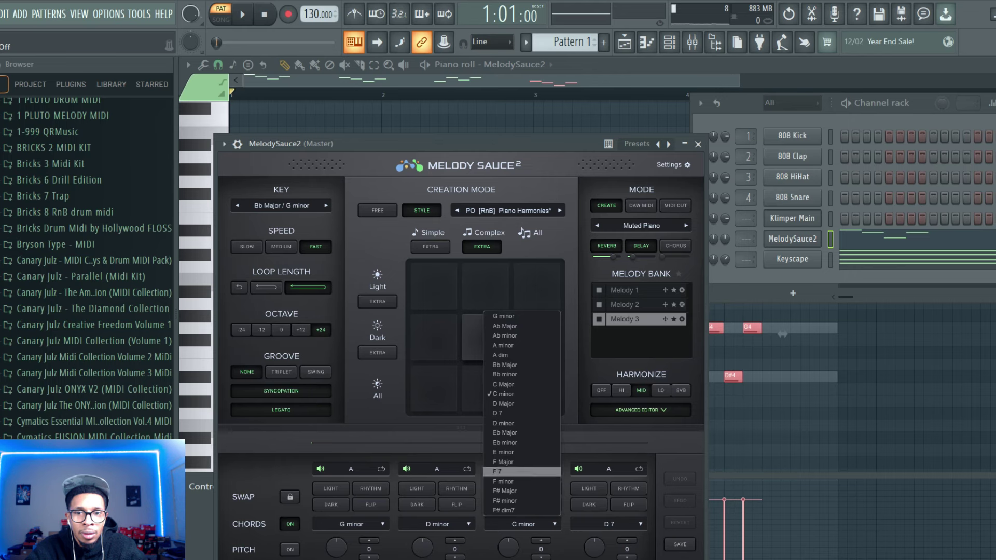
pyautogui.click(503, 462)
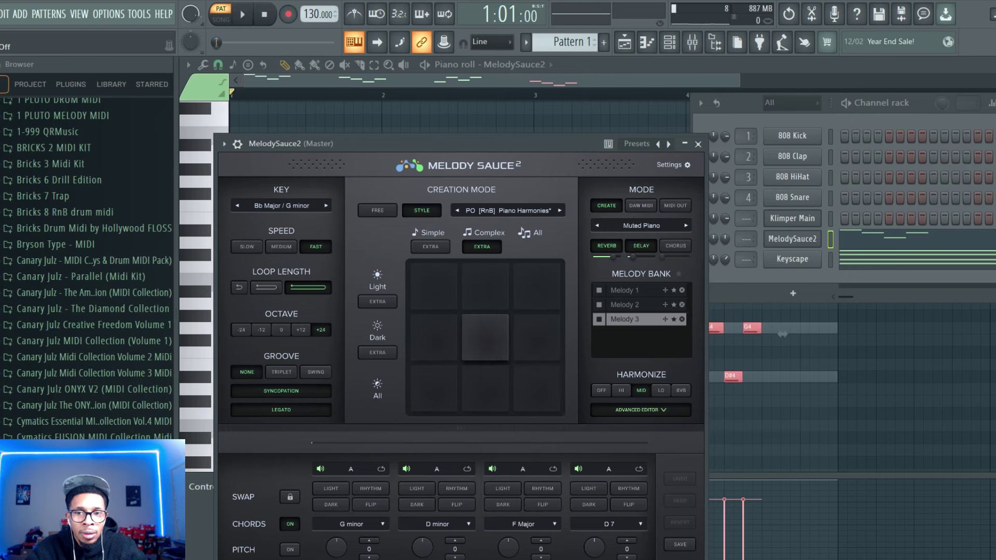
pyautogui.click(608, 524)
pyautogui.click(608, 433)
pyautogui.click(485, 338)
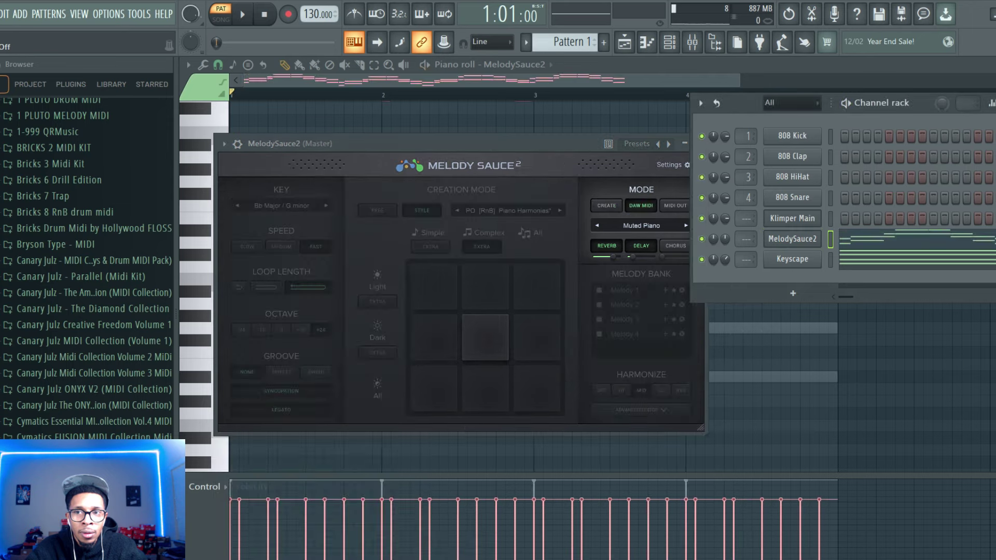
# - While playing the pattern, lower the MelodySauce2 channel volume to 40% and change its sound to Hybrid Xylo
pyautogui.press('space')
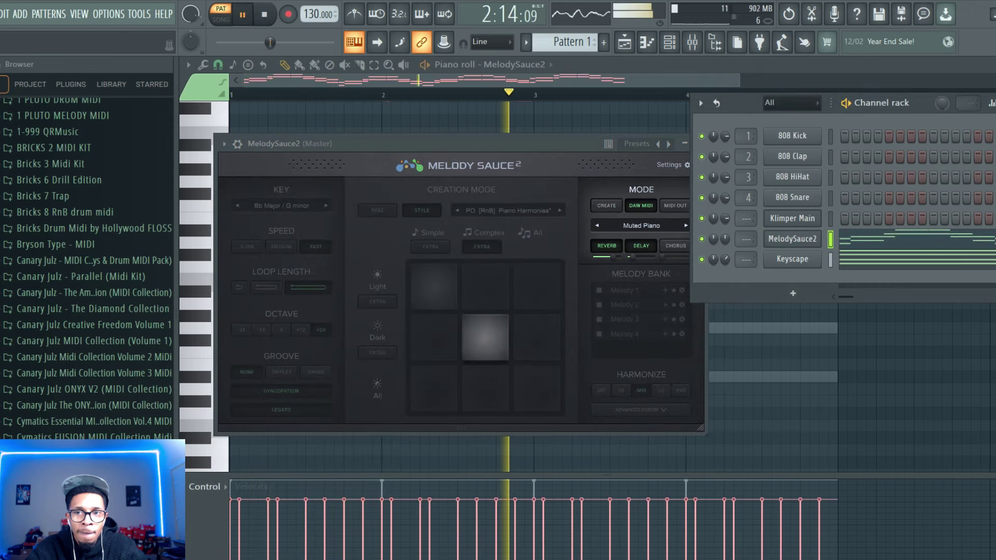
pyautogui.moveTo(725, 238); pyautogui.dragTo(725, 249)
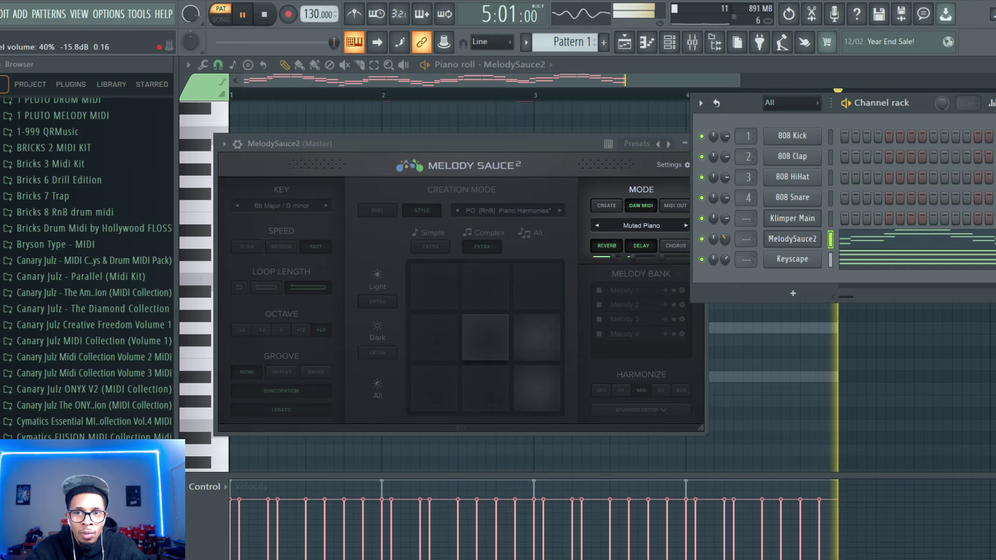
pyautogui.click(641, 225)
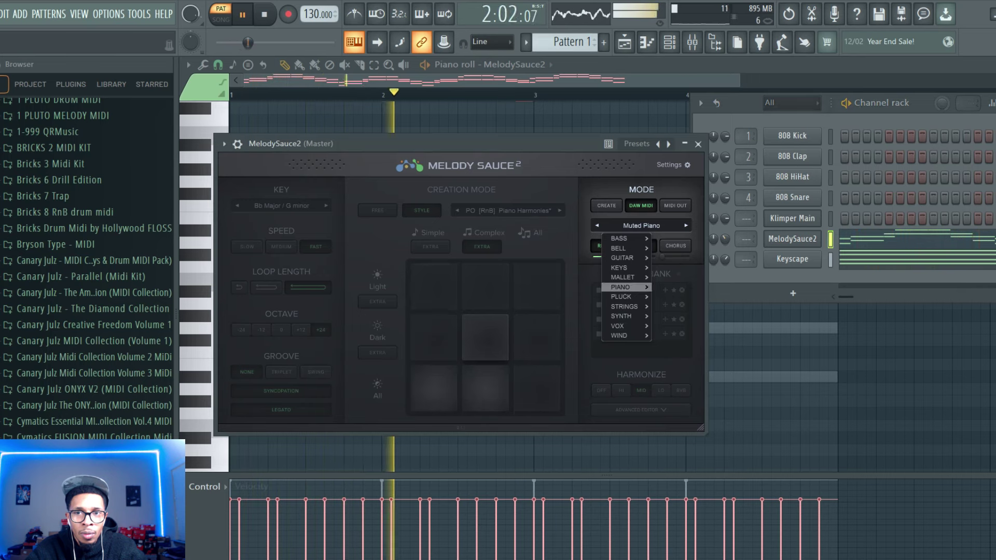
pyautogui.moveTo(627, 277)
pyautogui.click(674, 277)
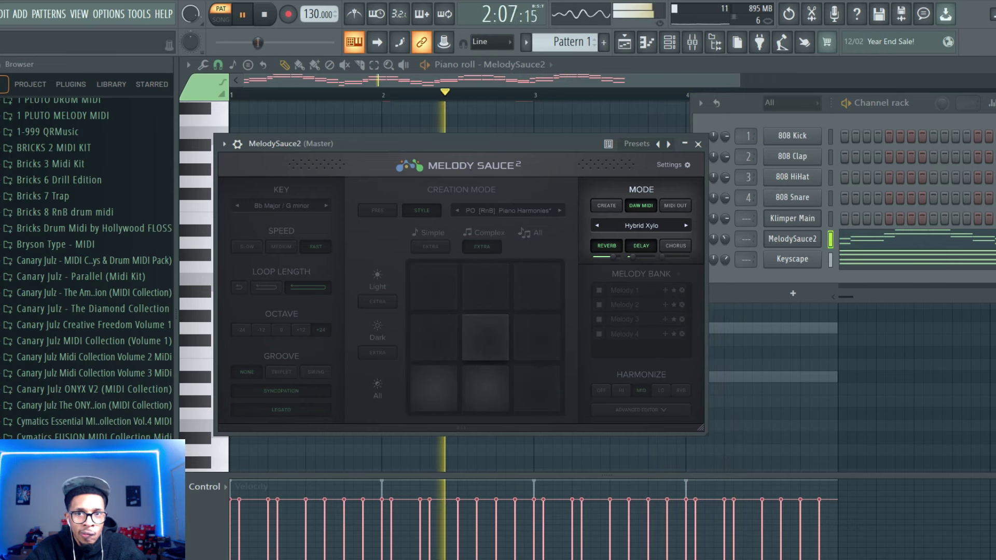
pyautogui.press('space')
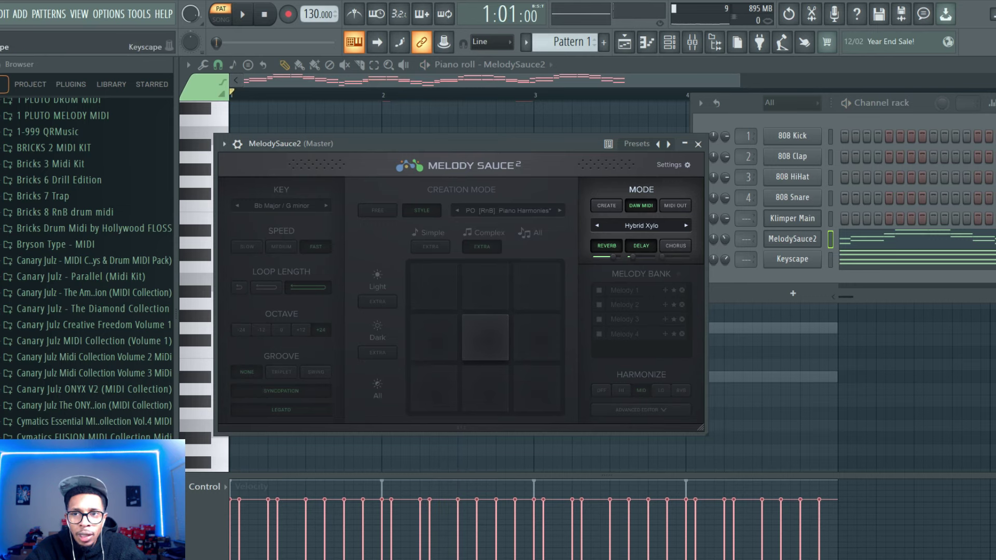
# - Clear the notes from the Keyscape and MelodySauce2 channels
pyautogui.rightClick(774, 253)
pyautogui.click(913, 258)
pyautogui.rightClick(778, 231)
pyautogui.click(921, 237)
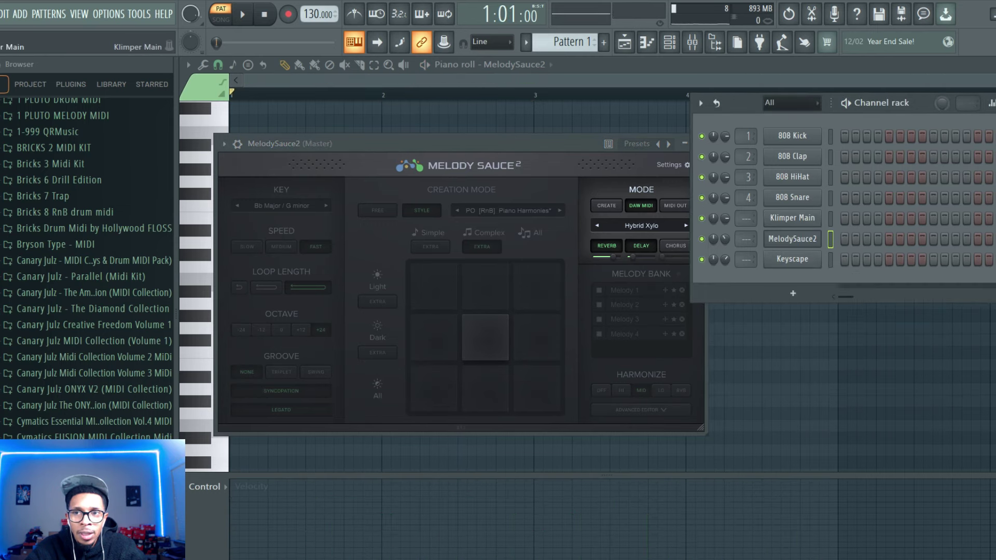
# - Open Klimper and delete the Gm7, Dm7, F6 and Eb6 chords from its section
pyautogui.click(792, 218)
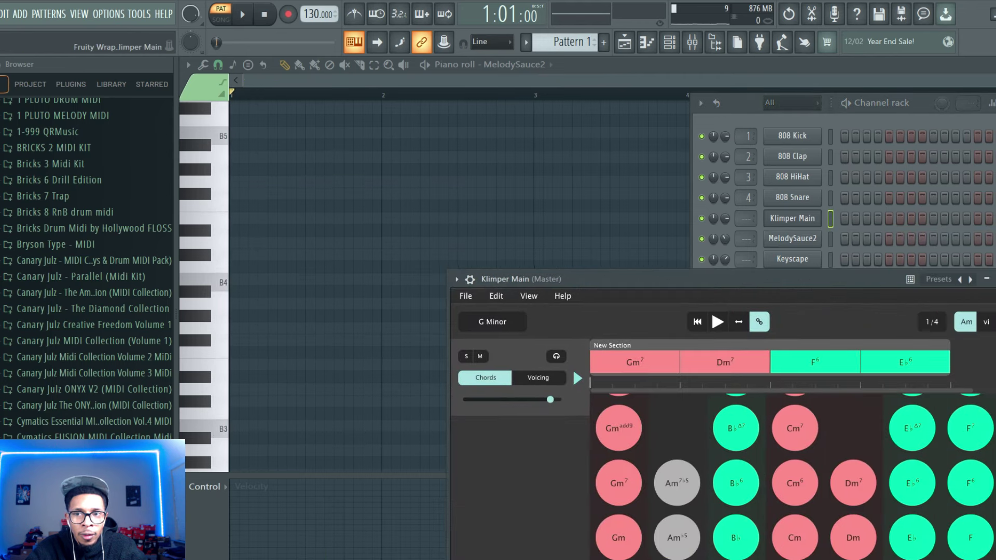
pyautogui.click(780, 298)
pyautogui.rightClick(760, 298)
pyautogui.click(727, 303)
pyautogui.rightClick(669, 297)
pyautogui.click(664, 308)
pyautogui.rightClick(576, 298)
pyautogui.click(571, 299)
pyautogui.rightClick(518, 298)
pyautogui.click(534, 300)
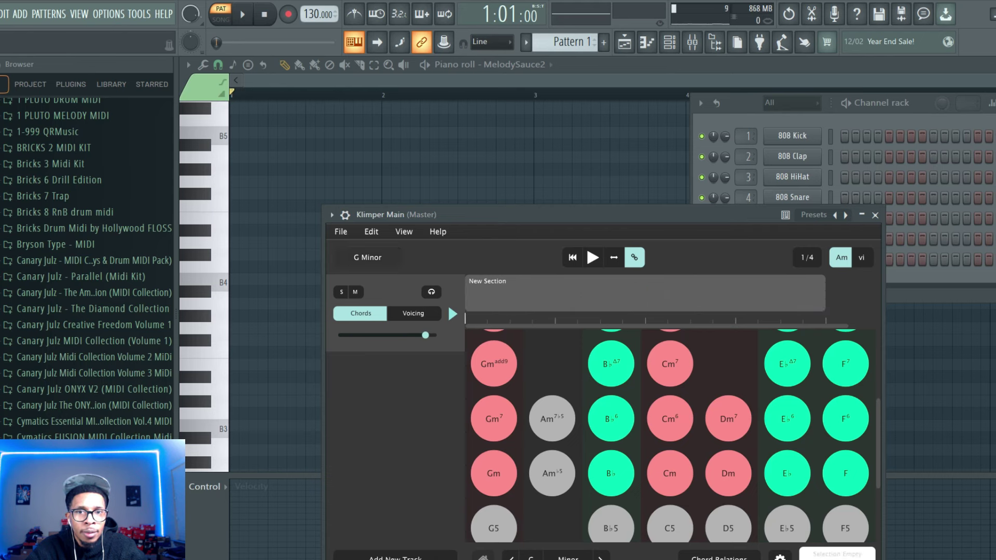
# - Set Klimper's key to A Major
pyautogui.click(367, 257)
pyautogui.click(401, 283)
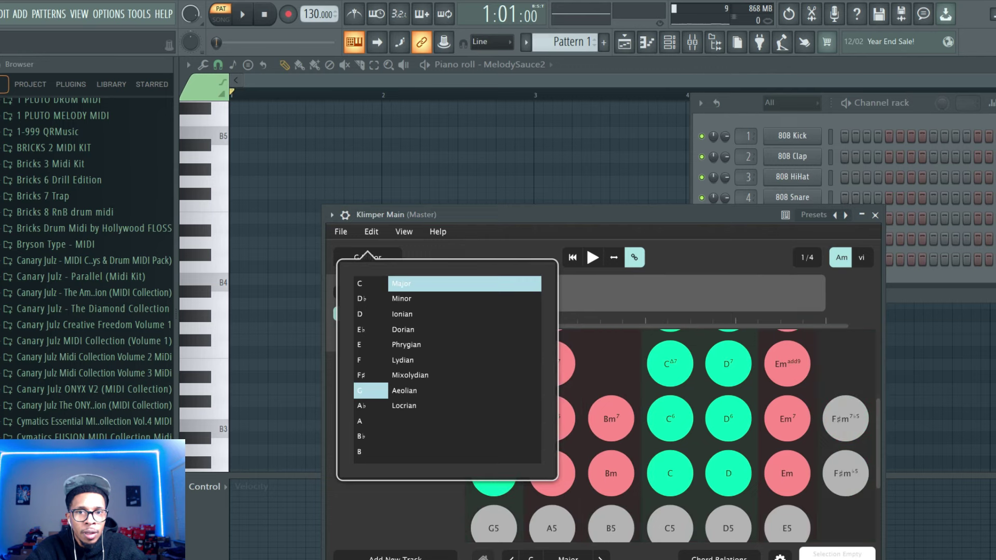
pyautogui.moveTo(602, 214); pyautogui.dragTo(595, 214)
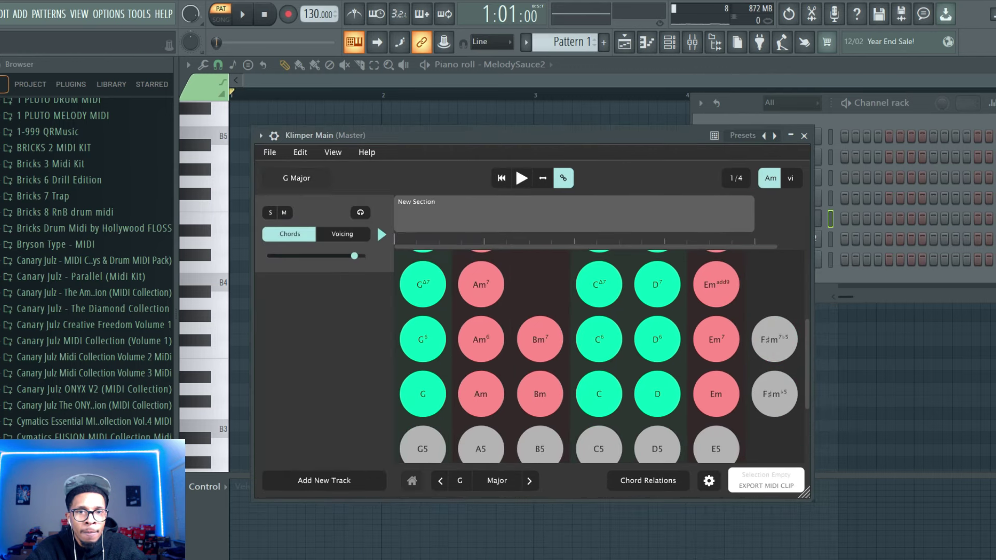
pyautogui.click(296, 180)
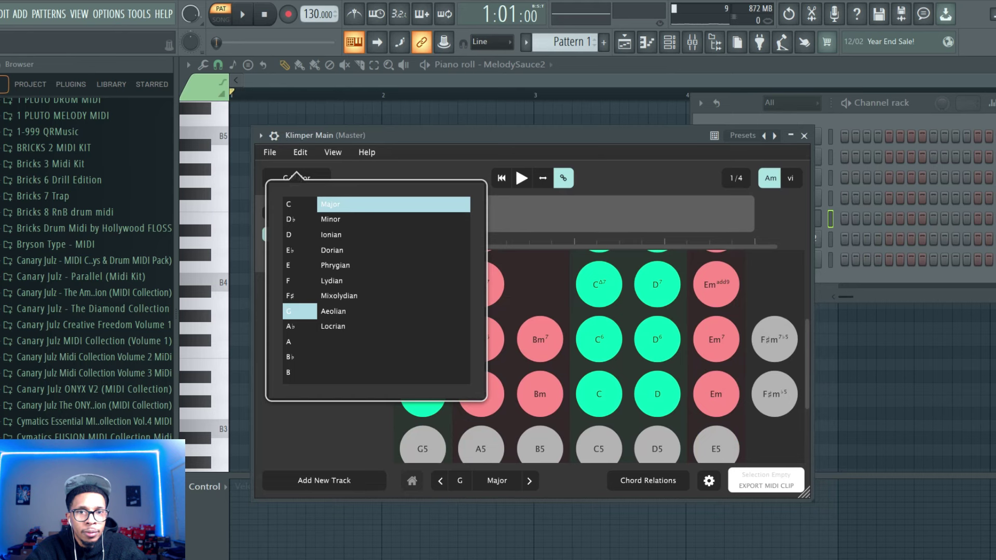
pyautogui.click(289, 342)
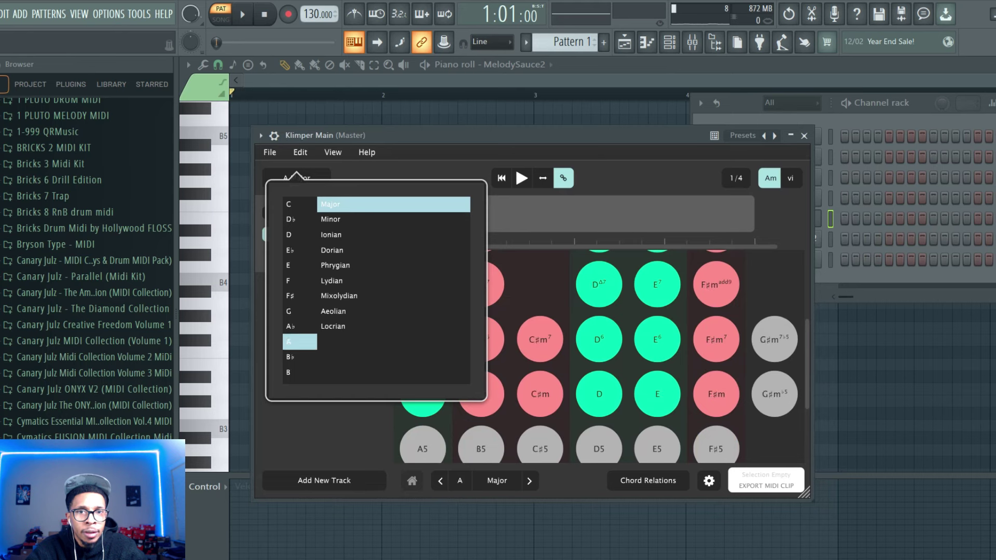
pyautogui.click(264, 333)
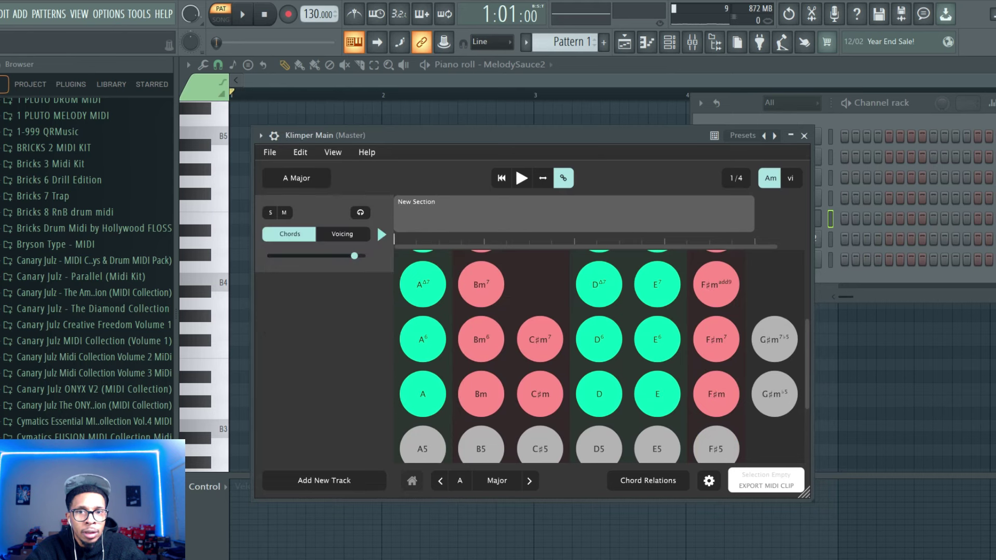
# - Build a four-chord progression in Klimper's section from A, D, Bm7 and C♯m7
pyautogui.moveTo(423, 393); pyautogui.dragTo(421, 218)
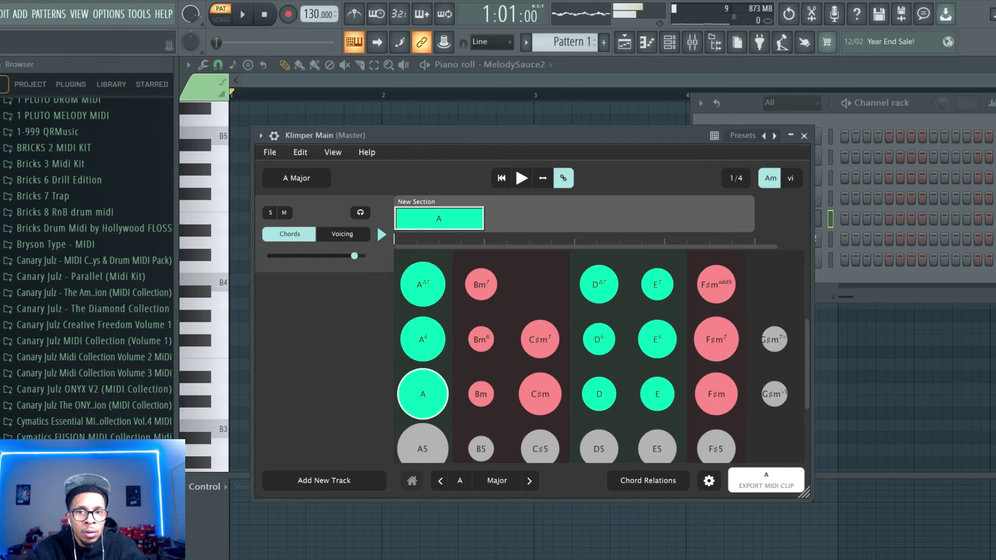
pyautogui.moveTo(599, 394); pyautogui.dragTo(529, 218)
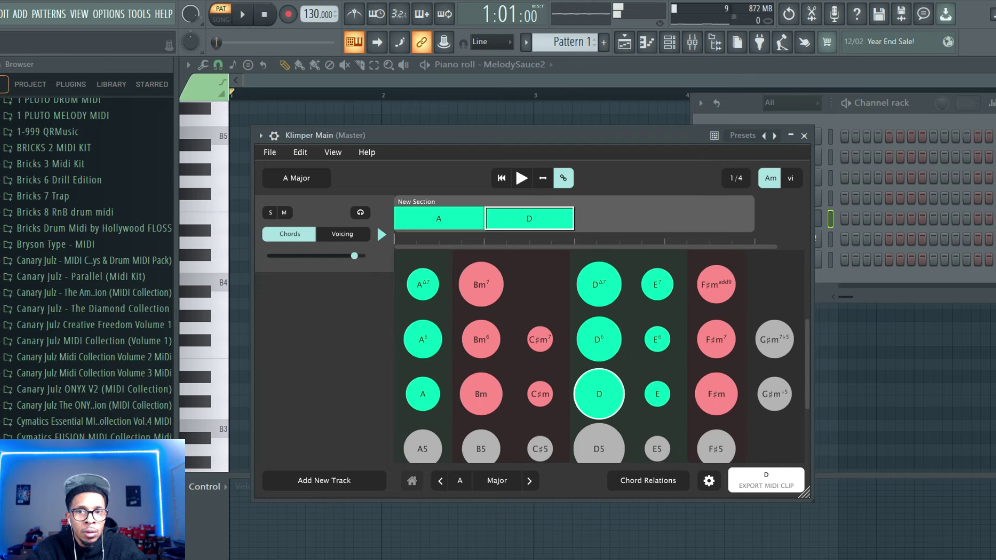
pyautogui.moveTo(481, 285); pyautogui.dragTo(602, 216)
pyautogui.moveTo(540, 339); pyautogui.dragTo(701, 218)
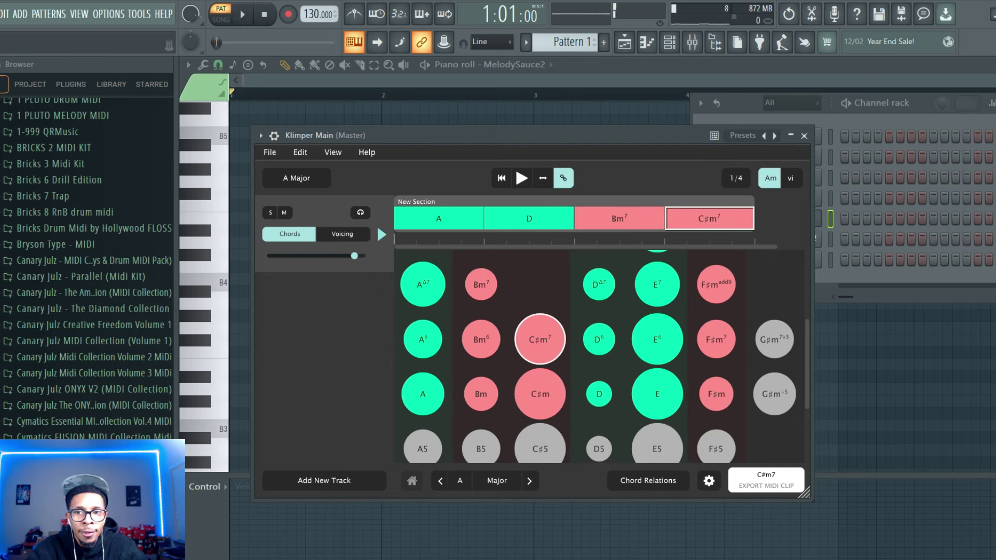
# - Export Klimper's MIDI clip to the Keyscape channel and cut the notes misplaced on the MelodySauce2 channel
pyautogui.moveTo(765, 481); pyautogui.dragTo(817, 240)
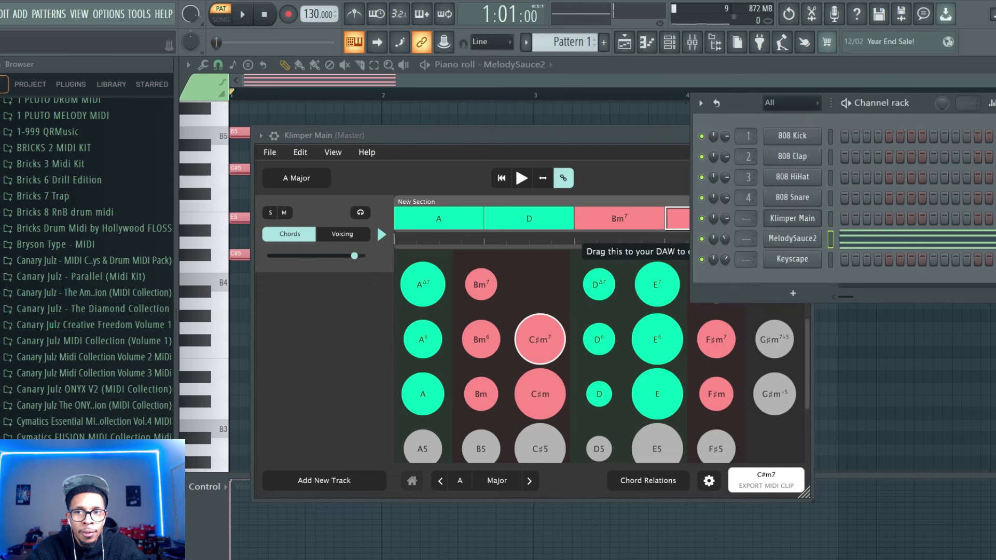
pyautogui.click(792, 218)
pyautogui.moveTo(766, 480); pyautogui.dragTo(819, 259)
pyautogui.rightClick(774, 232)
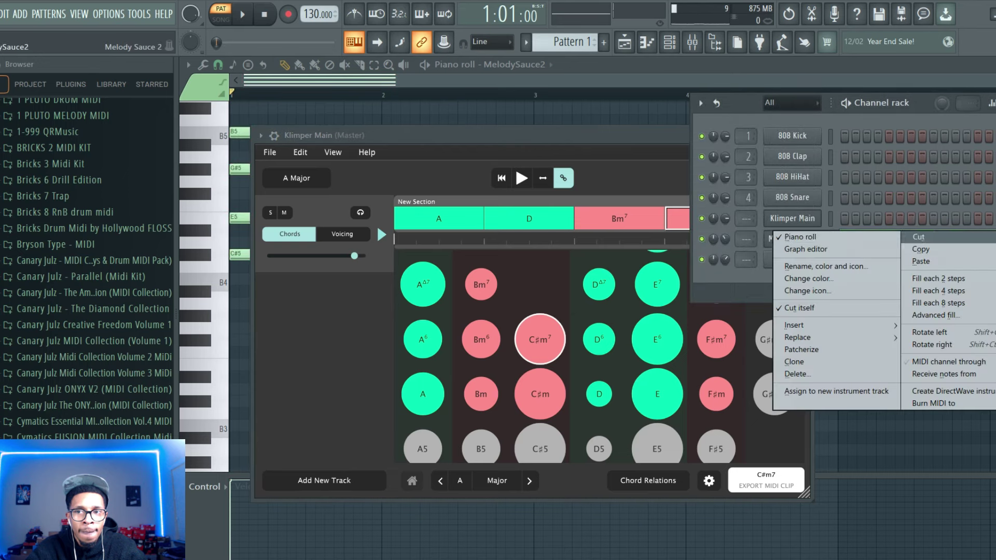
pyautogui.click(918, 237)
# - Open MelodySauce2 alongside Klimper and set its second, third and fourth chords to D Major, B minor and C# minor
pyautogui.moveTo(519, 136); pyautogui.dragTo(367, 157)
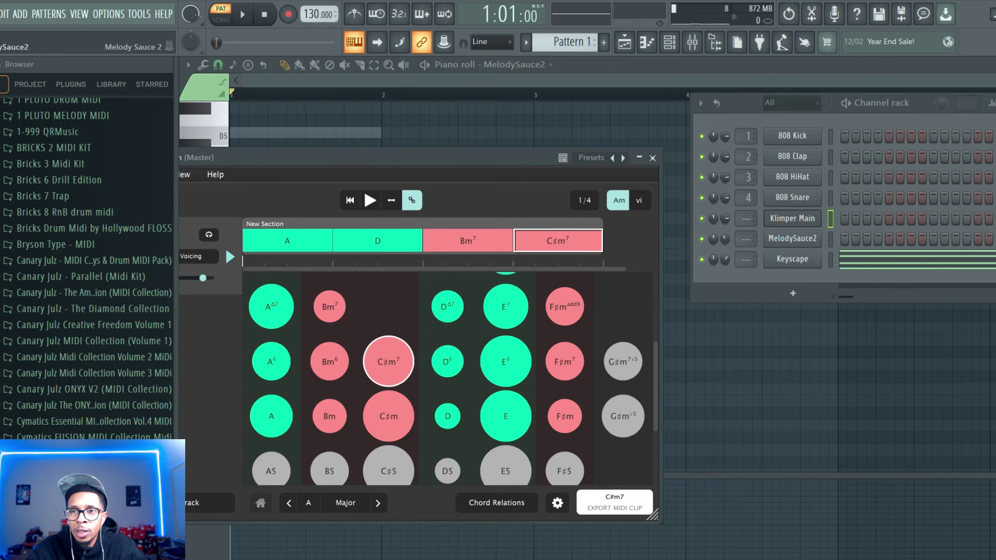
pyautogui.click(792, 238)
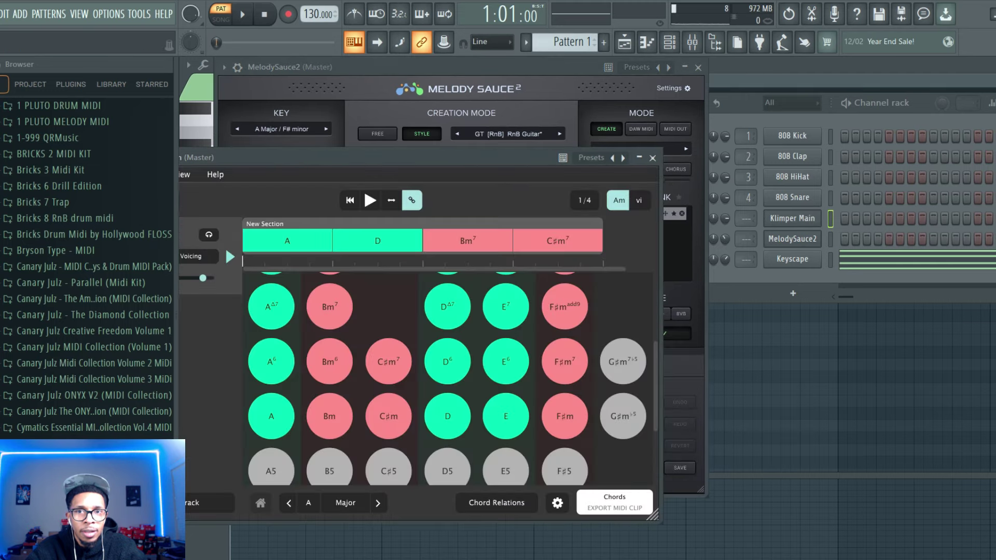
pyautogui.moveTo(363, 157); pyautogui.dragTo(916, 398)
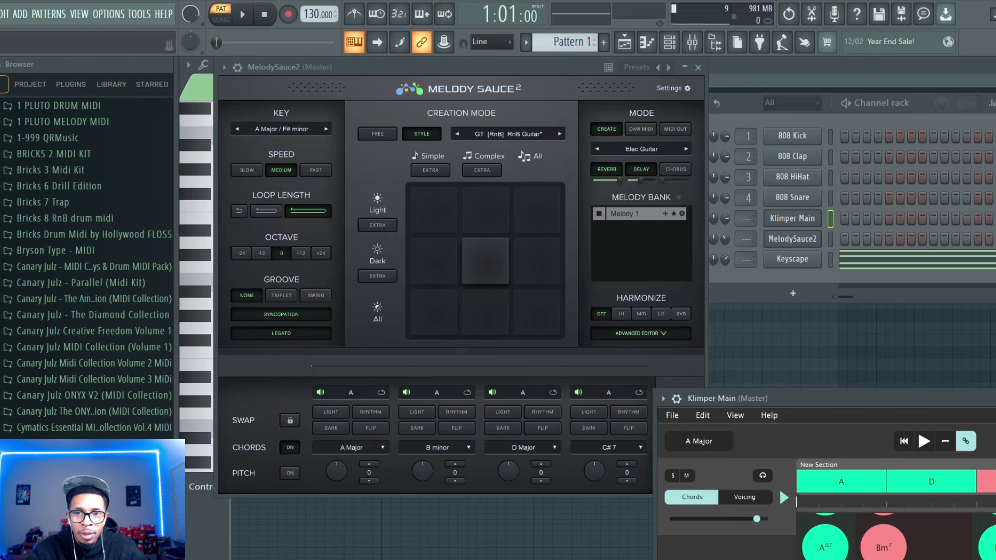
pyautogui.click(521, 448)
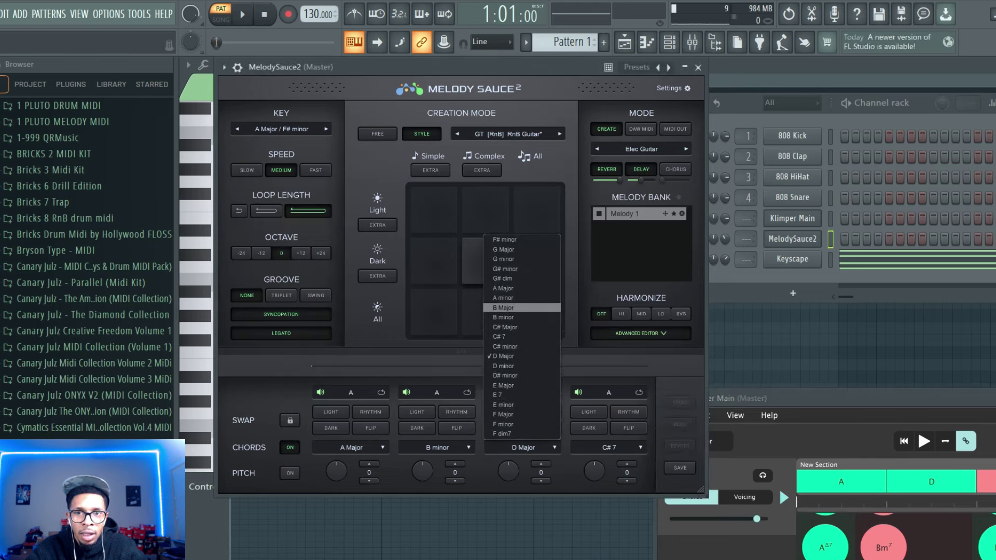
pyautogui.click(505, 317)
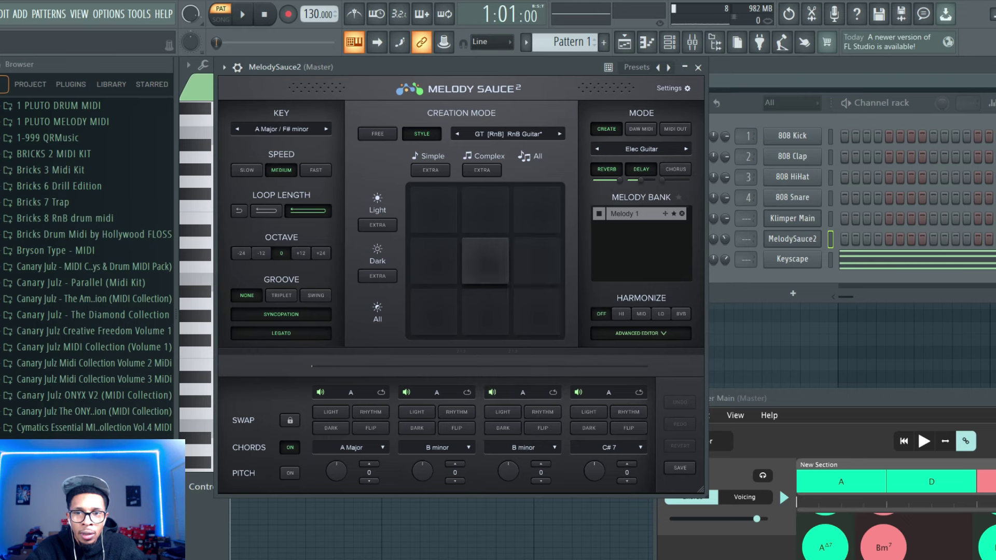
pyautogui.click(608, 447)
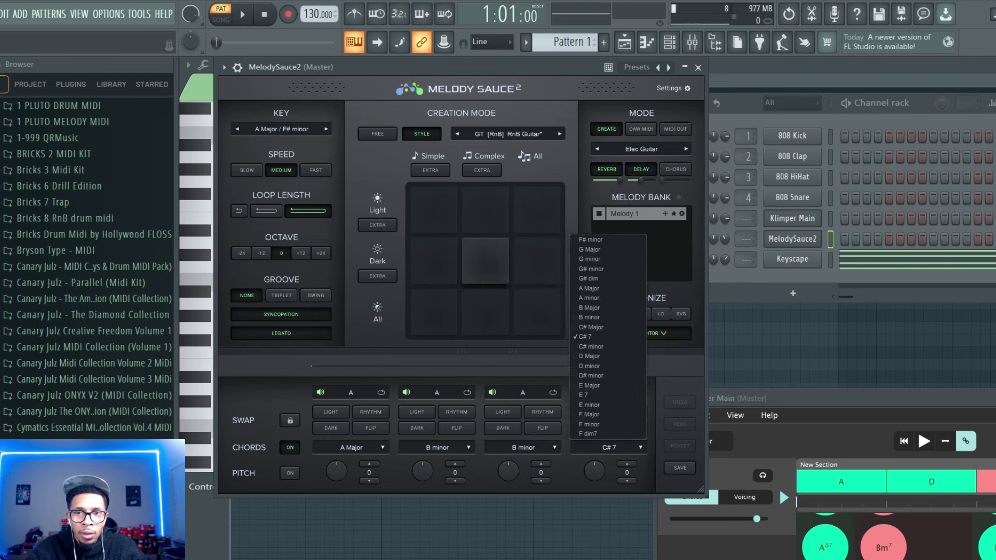
pyautogui.moveTo(778, 398); pyautogui.dragTo(824, 348)
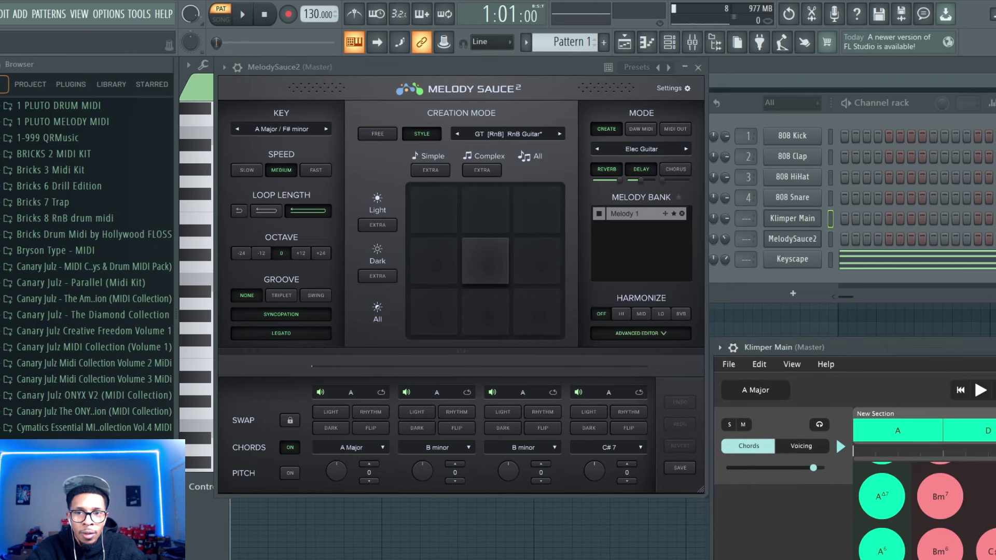
pyautogui.click(608, 447)
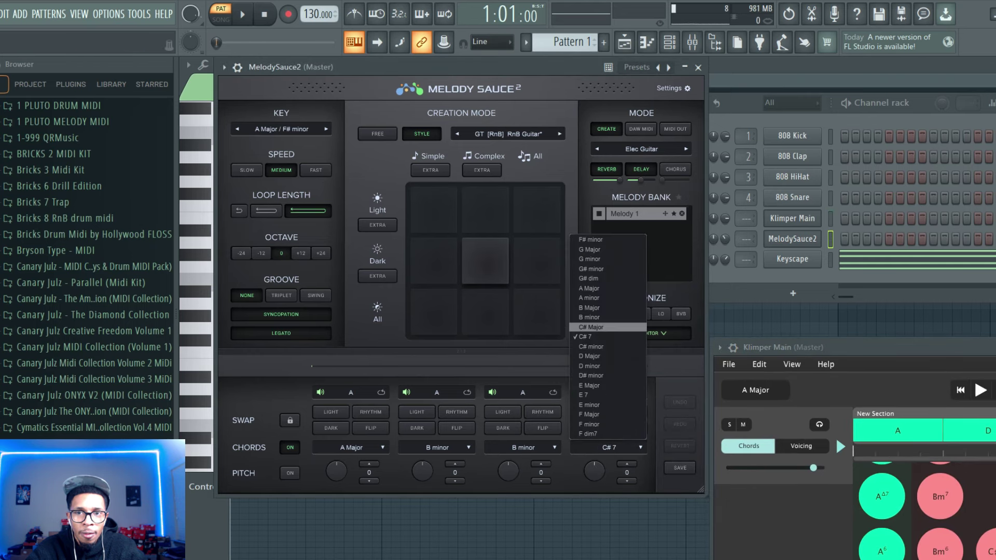
pyautogui.click(592, 346)
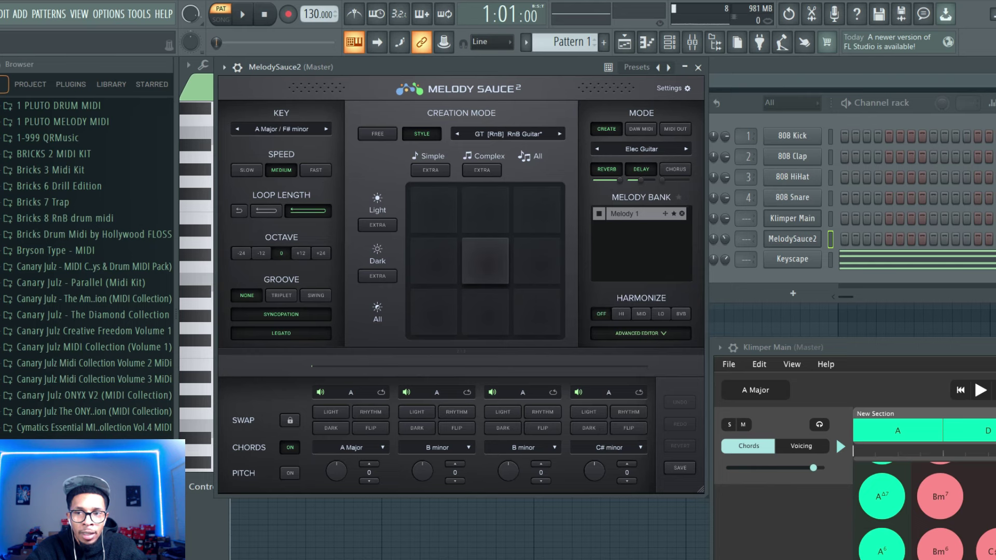
pyautogui.click(449, 447)
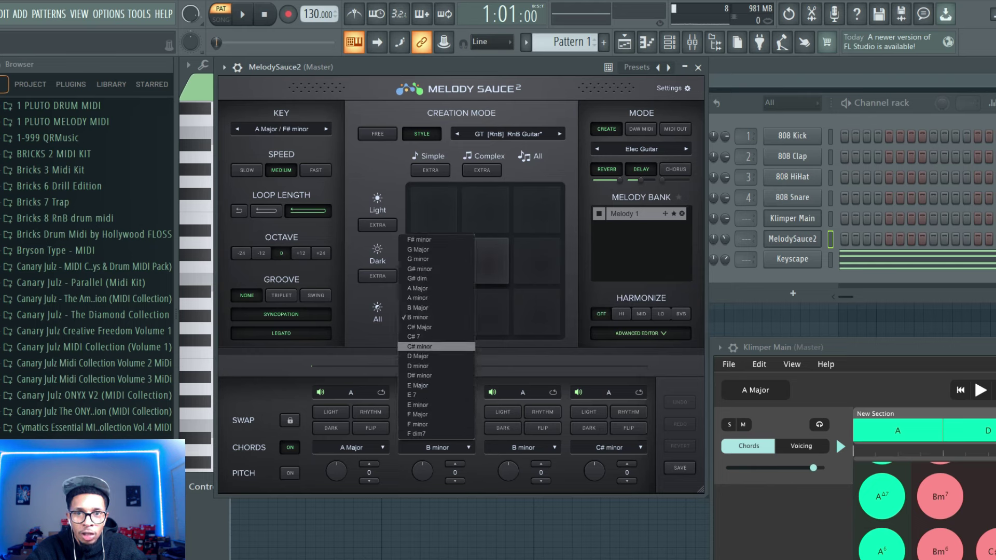
pyautogui.click(436, 356)
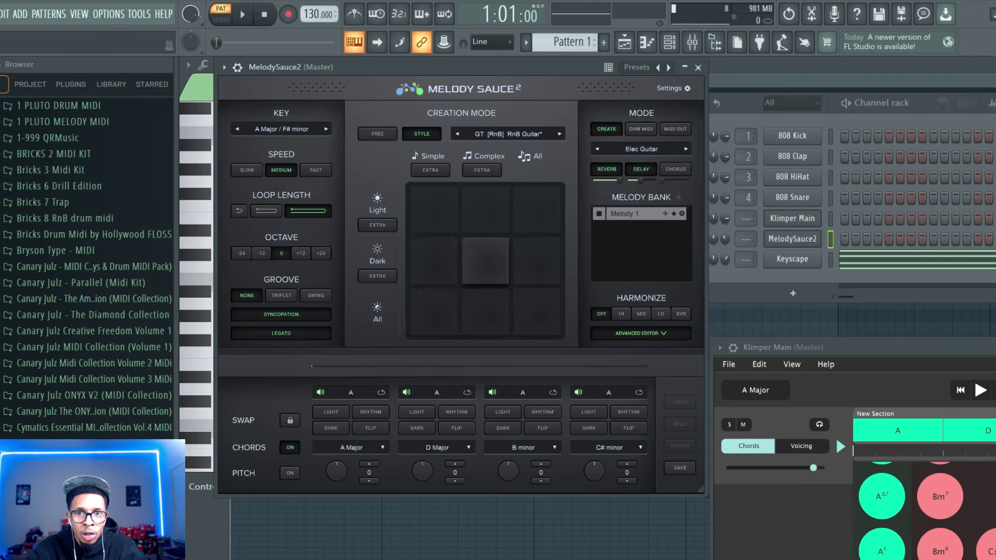
# - Generate a new melody in MelodySauce2 and place it on the MelodySauce2 channel
pyautogui.click(485, 261)
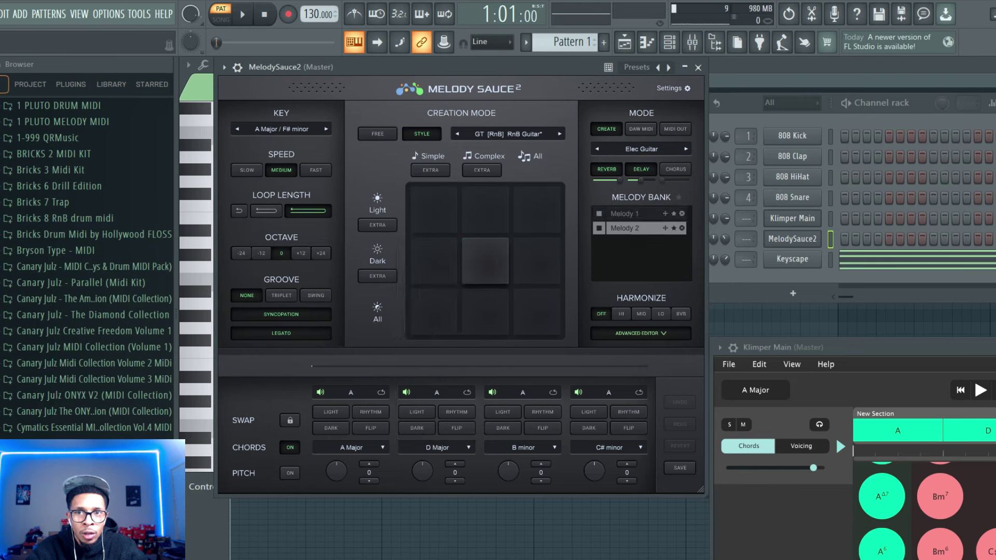
pyautogui.moveTo(792, 218); pyautogui.dragTo(792, 239)
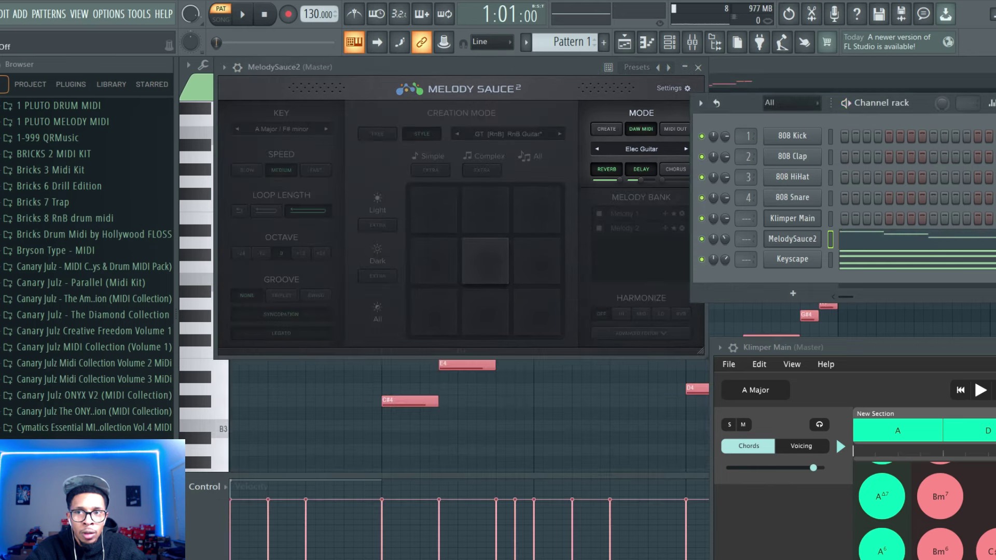
# - Play the pattern to hear the melody over the chords, toggling the Keyscape channel's mute, and stop playback
pyautogui.press('space')
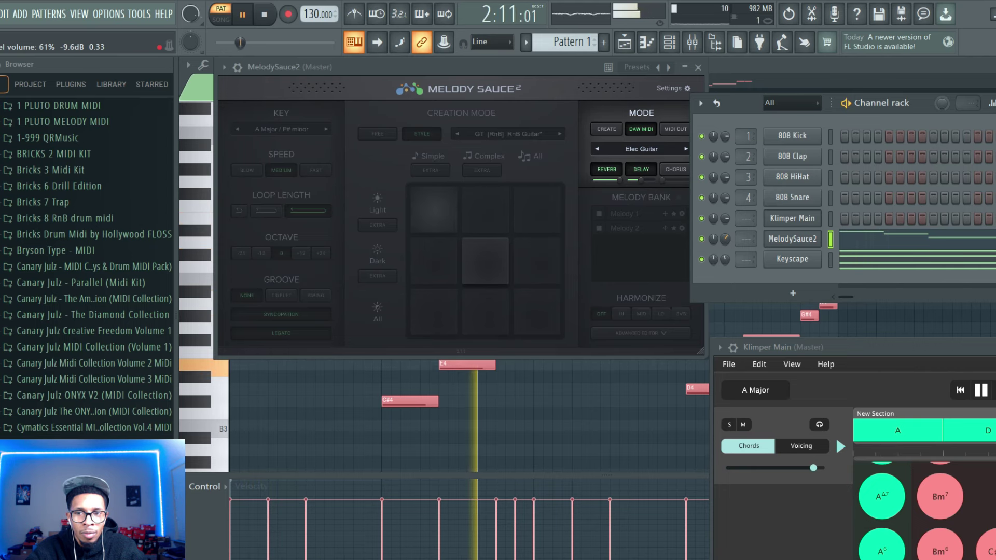
pyautogui.click(702, 259)
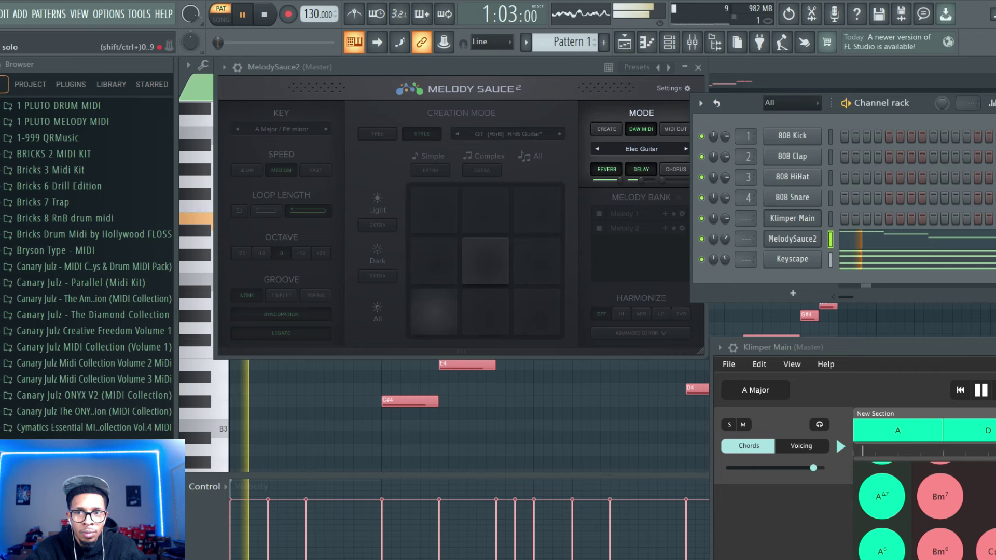
pyautogui.press('space')
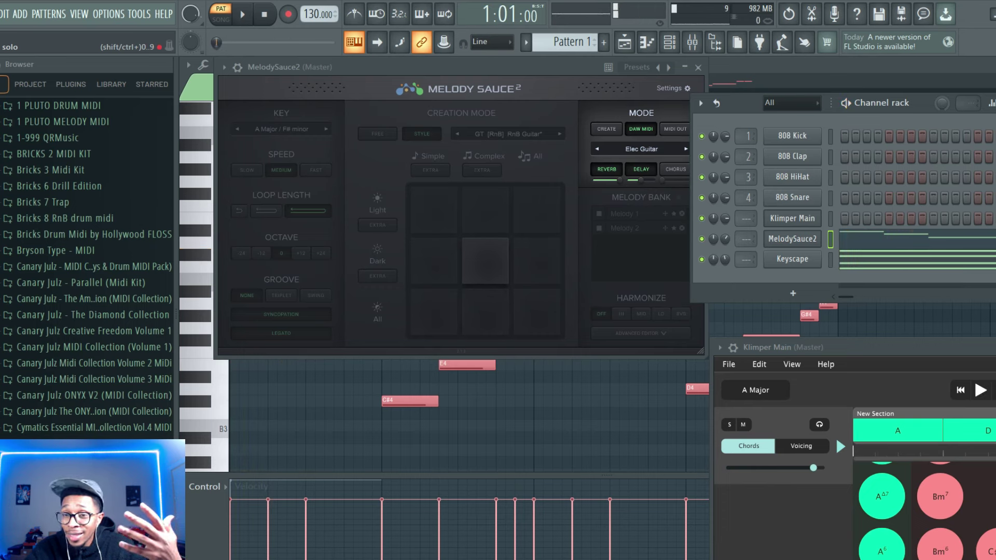